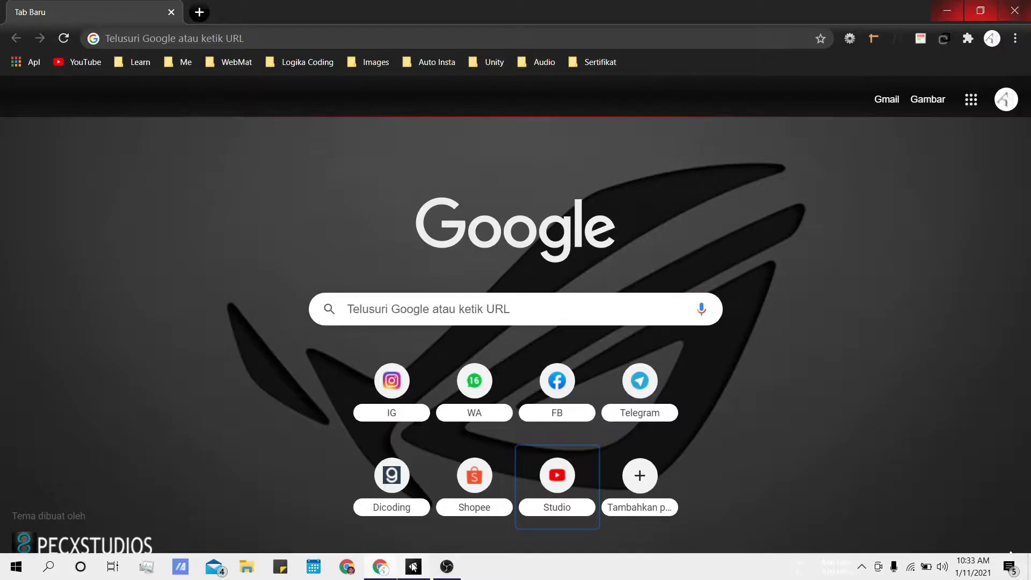
Switch from Chrome to the Unity Editor showing the soccer SampleScene
left_click(413, 570)
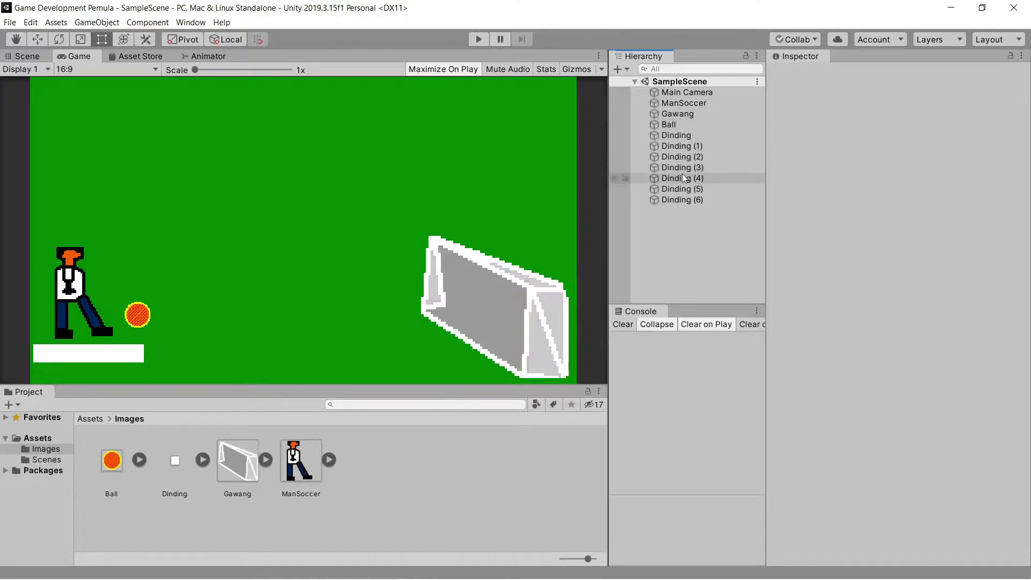
Delete the player, ball, goal and all walls, keeping only Main Camera
key("ctrl+a")
left_click(676, 91, "ctrl")
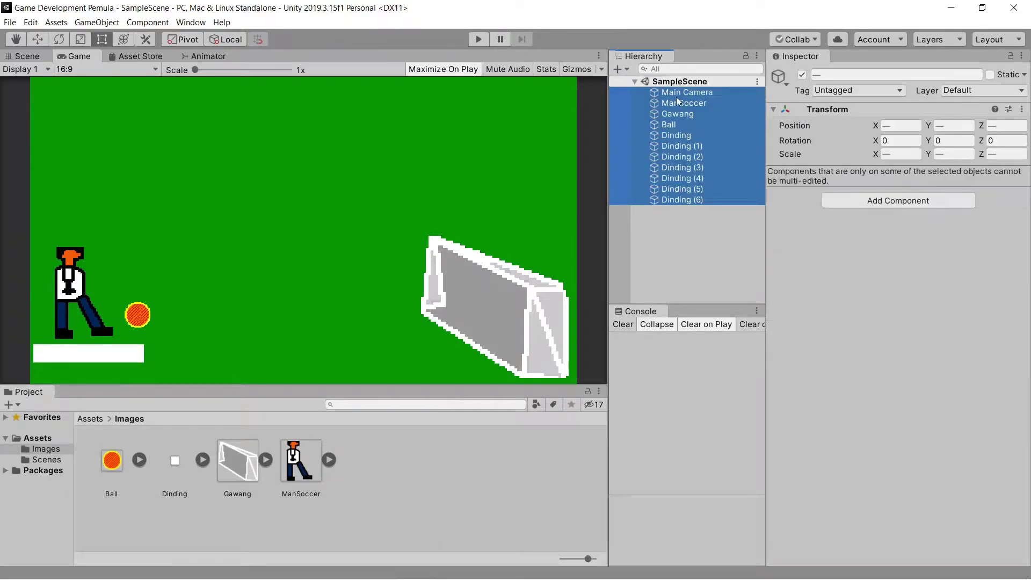
left_click(677, 103, "ctrl")
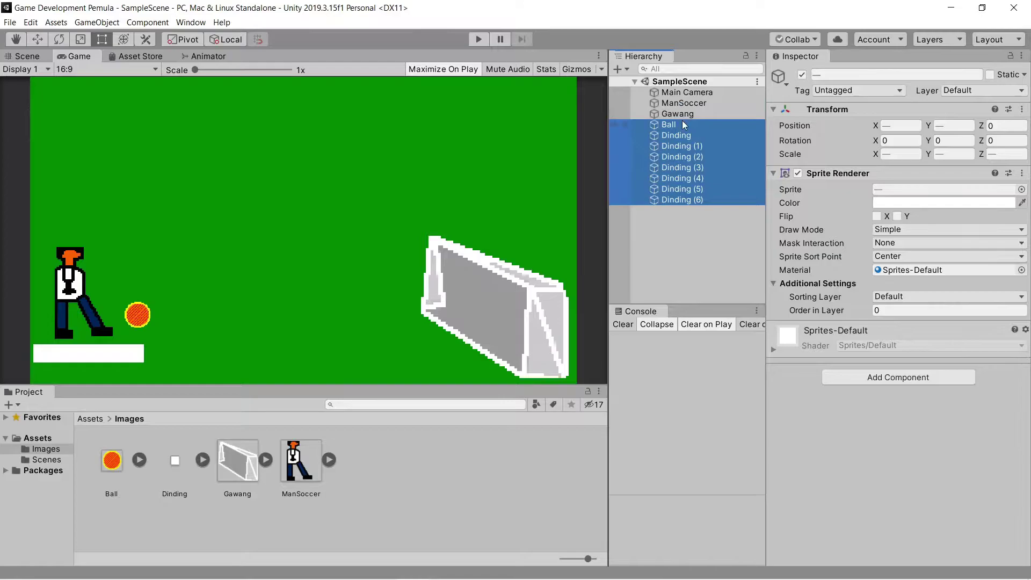
left_click(684, 103, "ctrl")
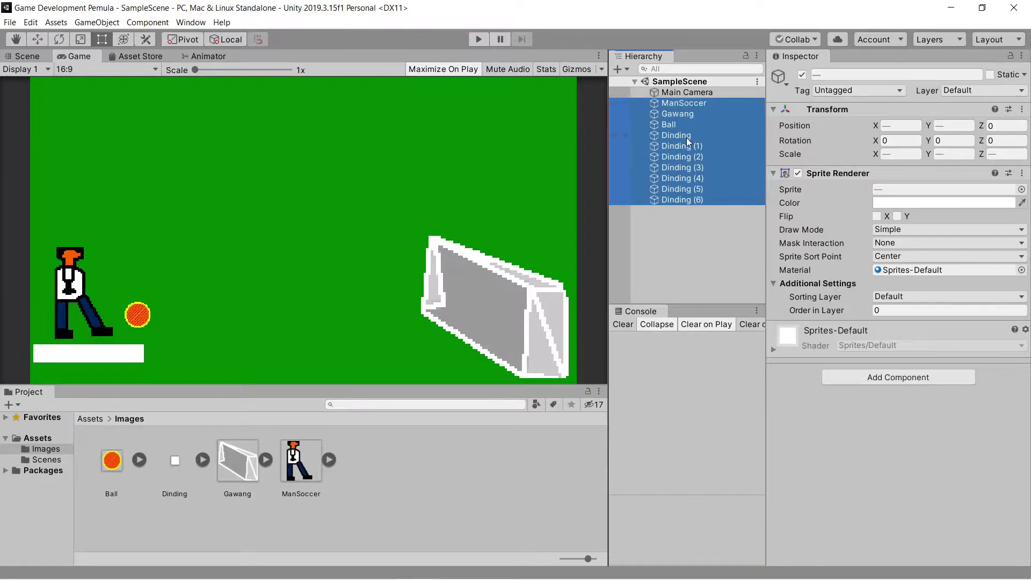
key("Delete")
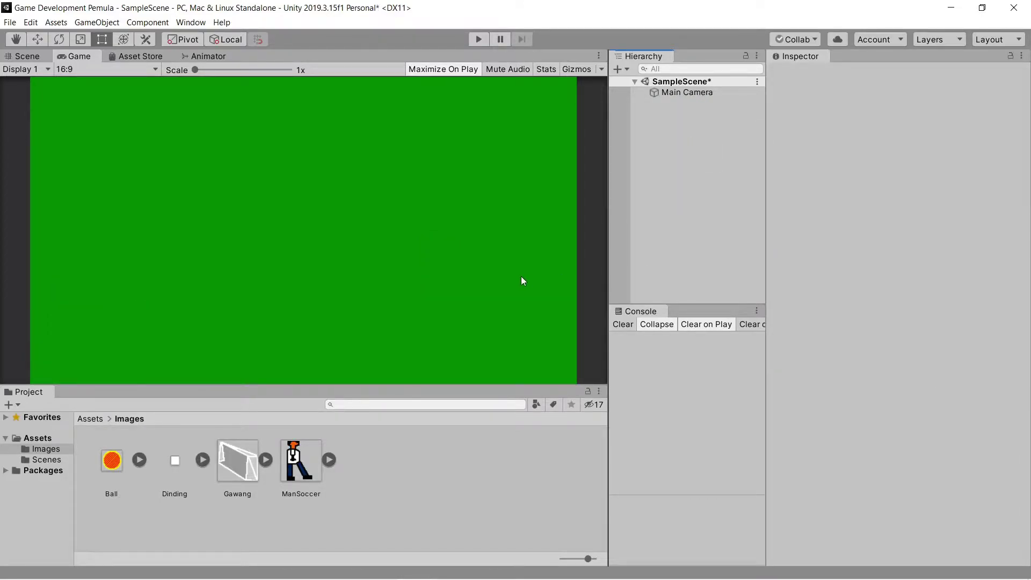
left_click(86, 417)
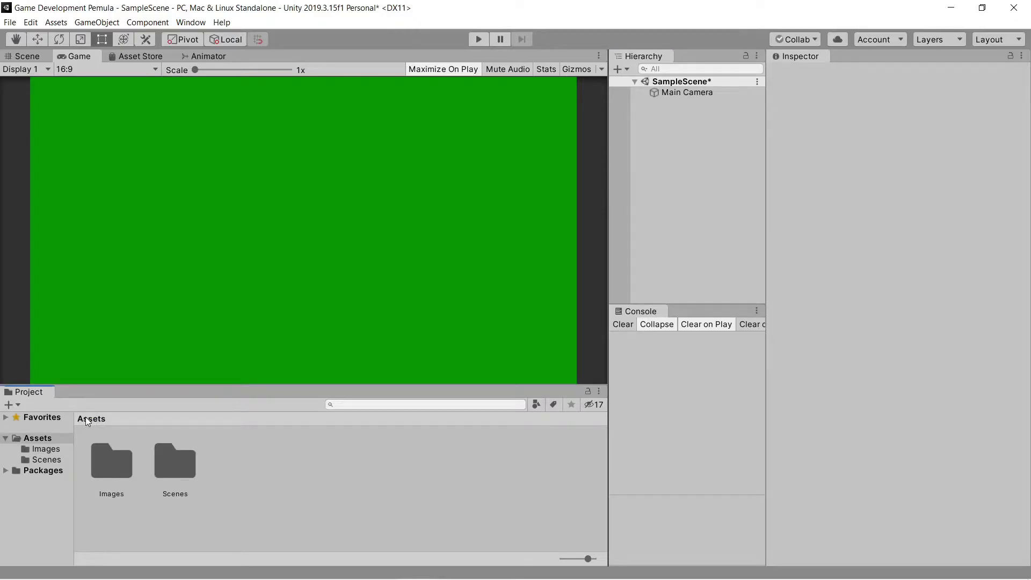
left_click(672, 92)
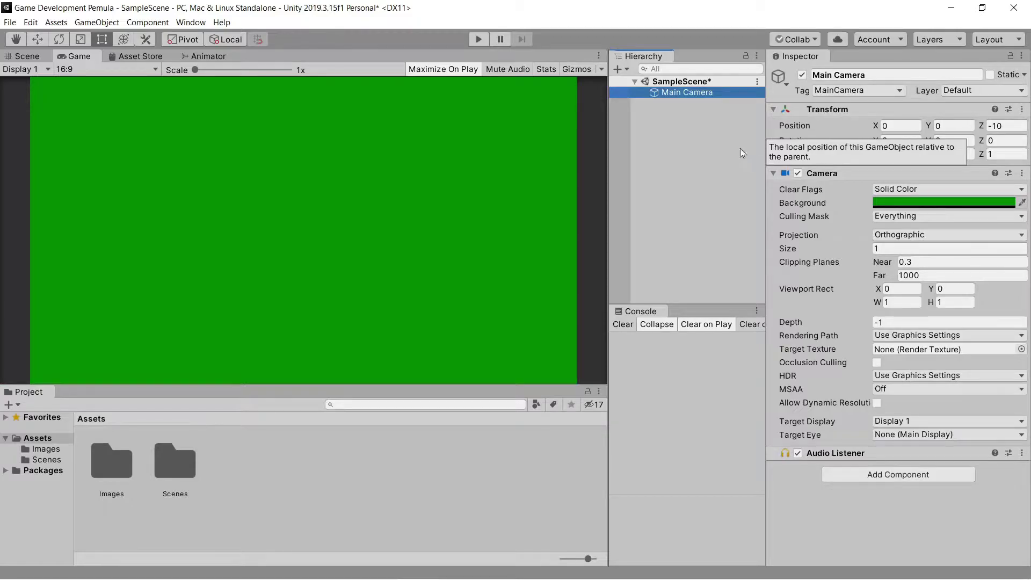
left_click(682, 103)
left_click(681, 91)
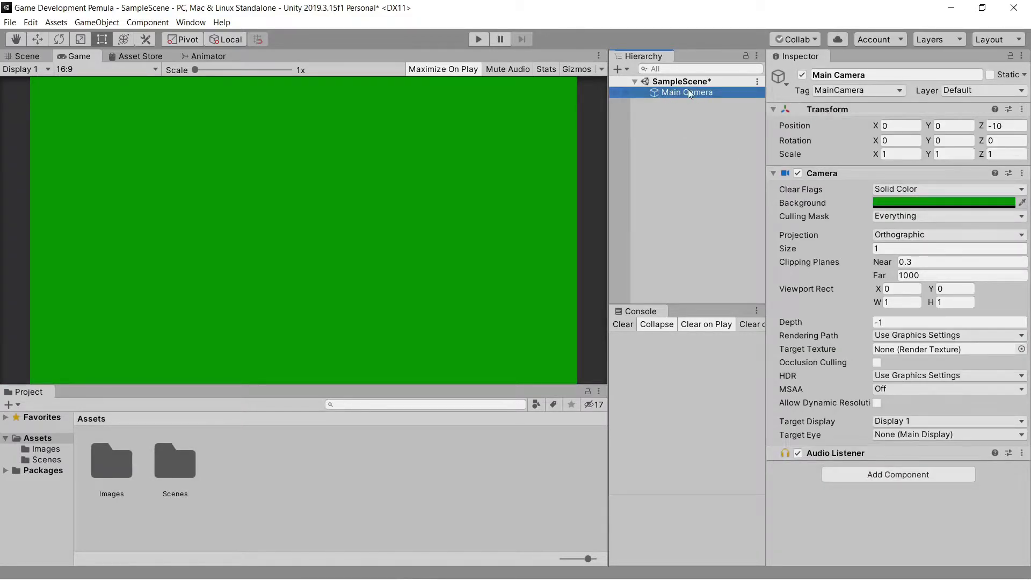
Drag the Dinding sprite from the Images folder into the scene and name it Manusia
double_click(115, 467)
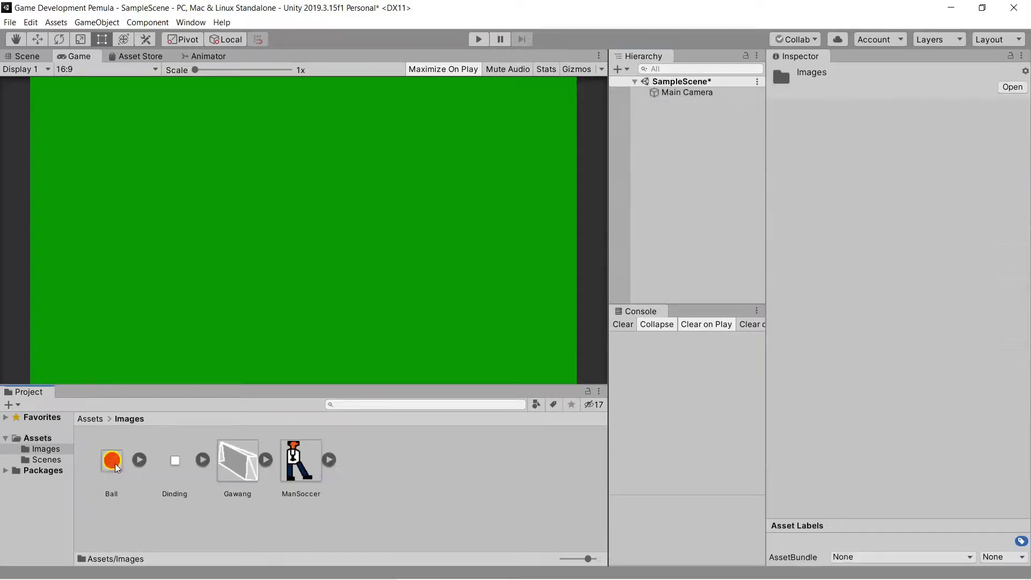
left_click_drag(175, 461, 661, 182)
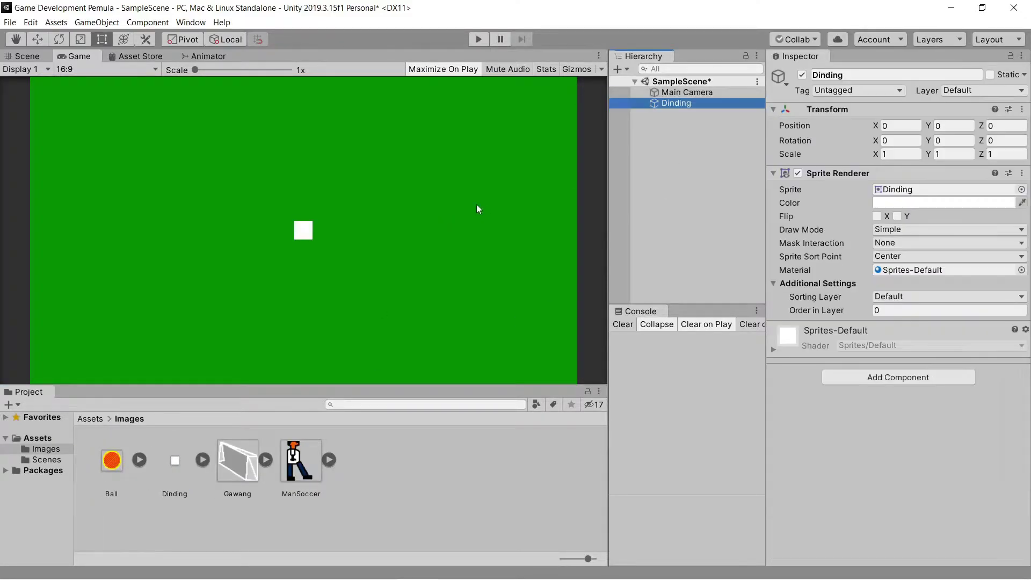
left_click(682, 102)
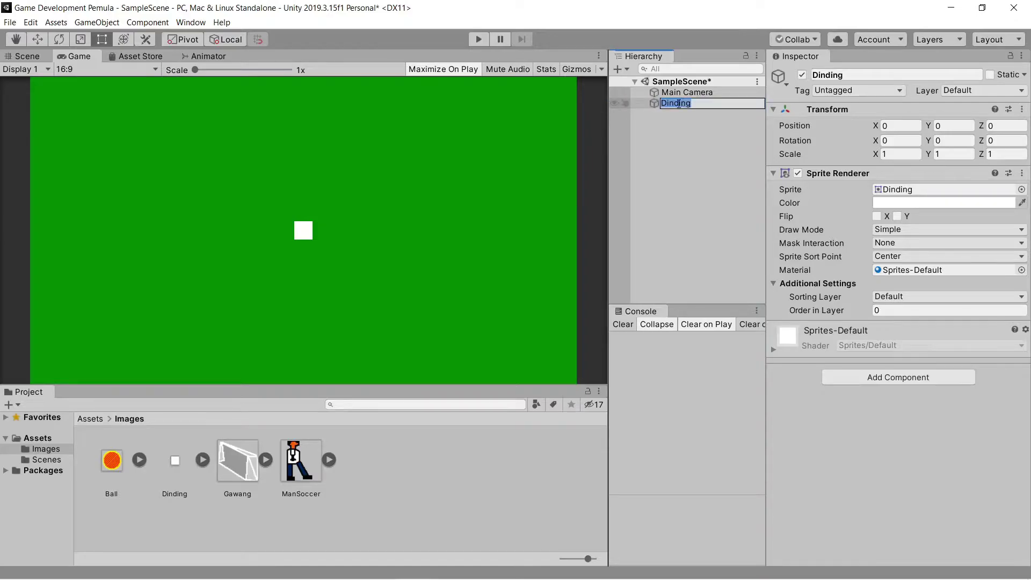
type("Manusia")
key("Return")
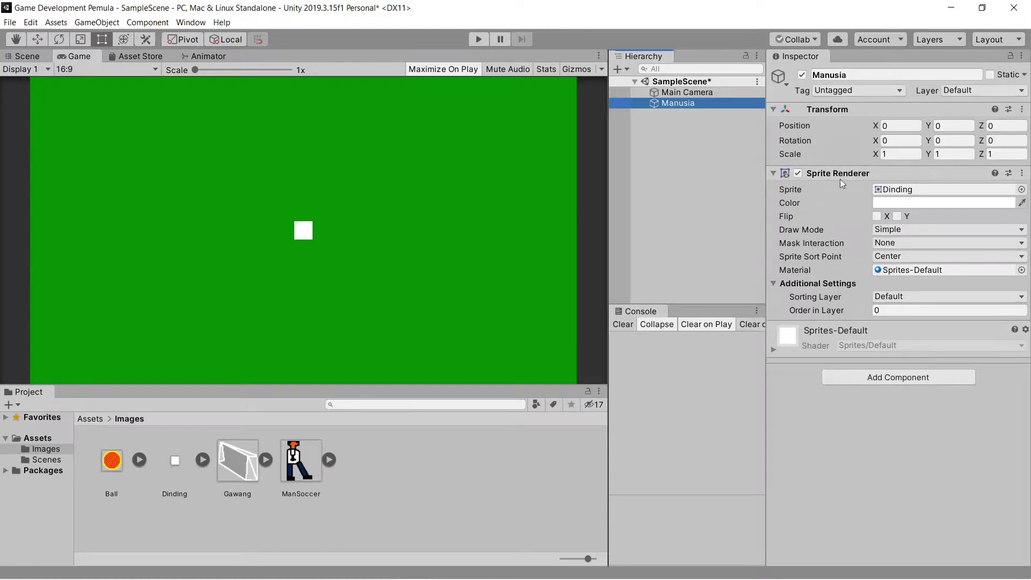
Reselect Manusia and fold its Transform and Sprite Renderer sections closed in the Inspector
left_click(715, 189)
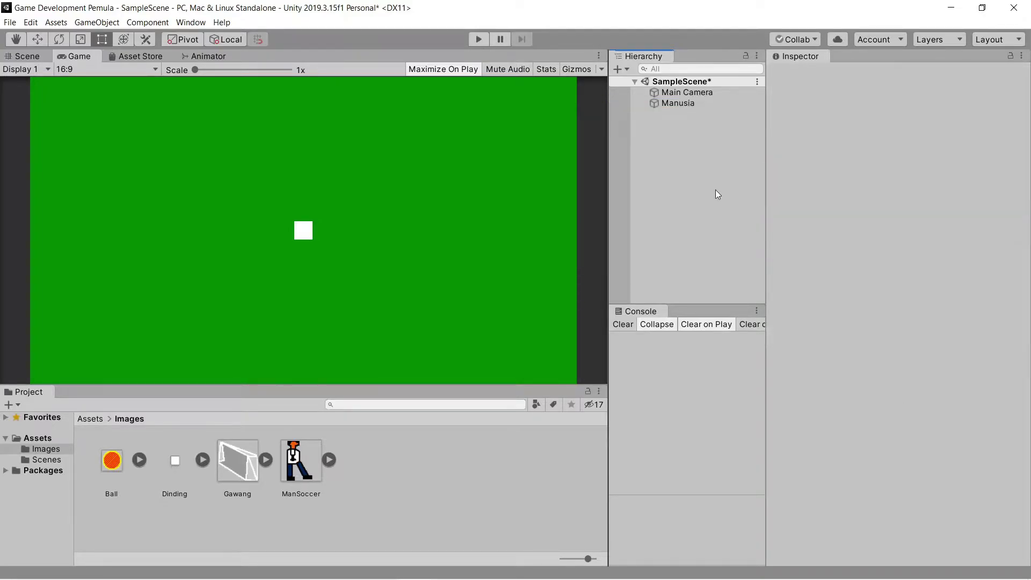
left_click(681, 101)
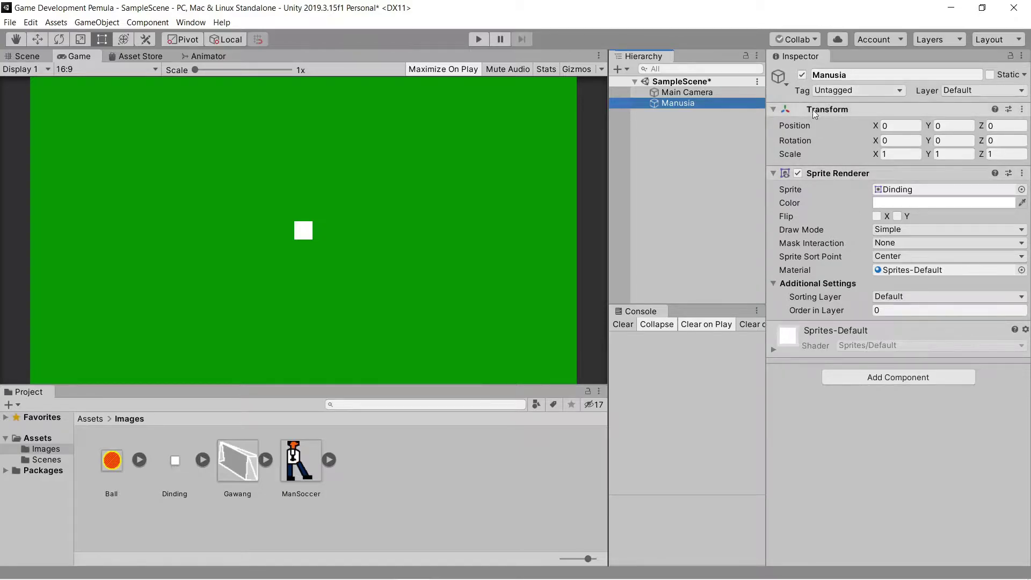
left_click(776, 108)
left_click(773, 123)
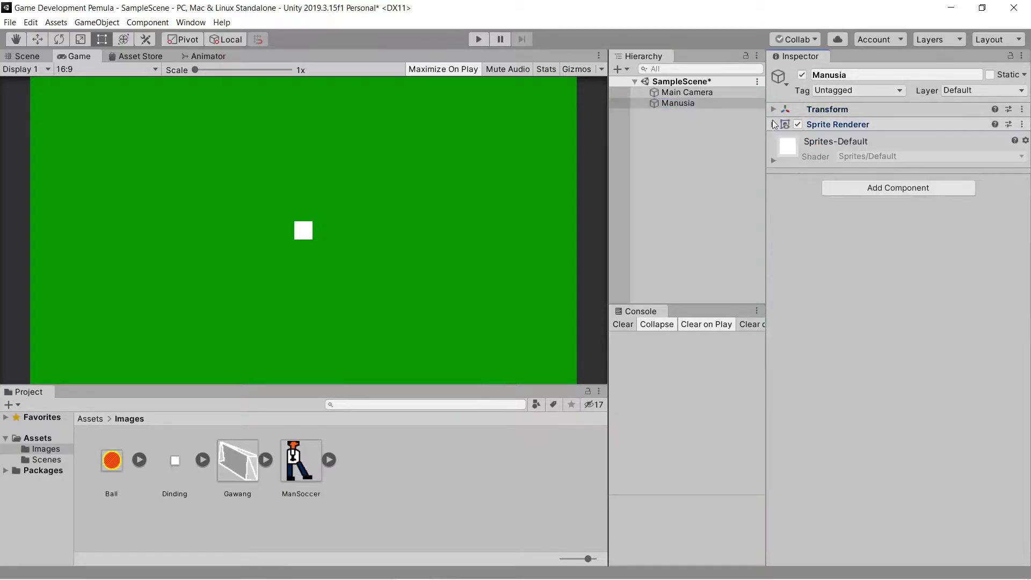
left_click(772, 160)
left_click(772, 161)
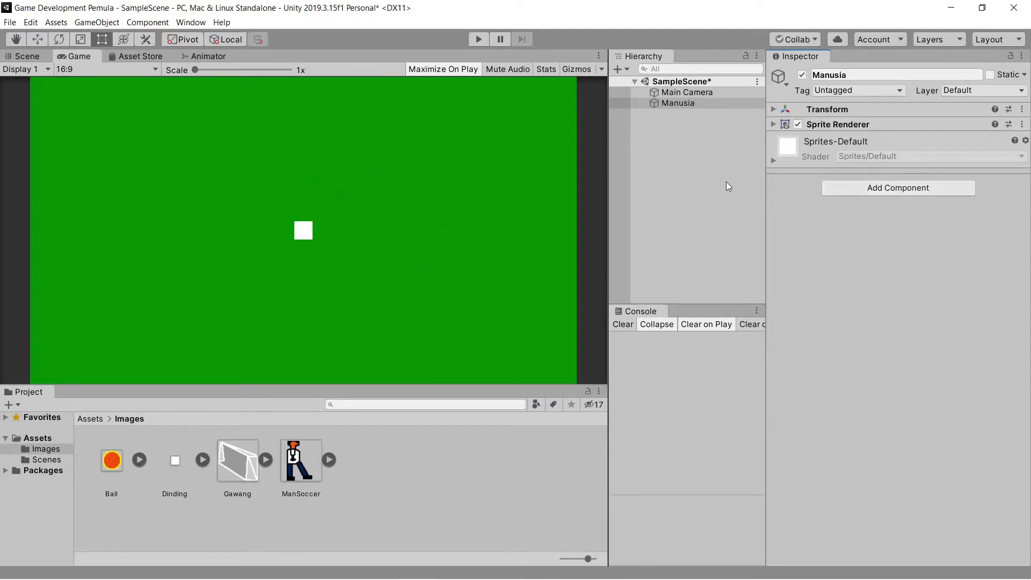
Add a Box Collider 2D to Manusia through a 'coll' component search
left_click(887, 188)
scroll(881, 298, "down", 5)
scroll(882, 301, "down", 3)
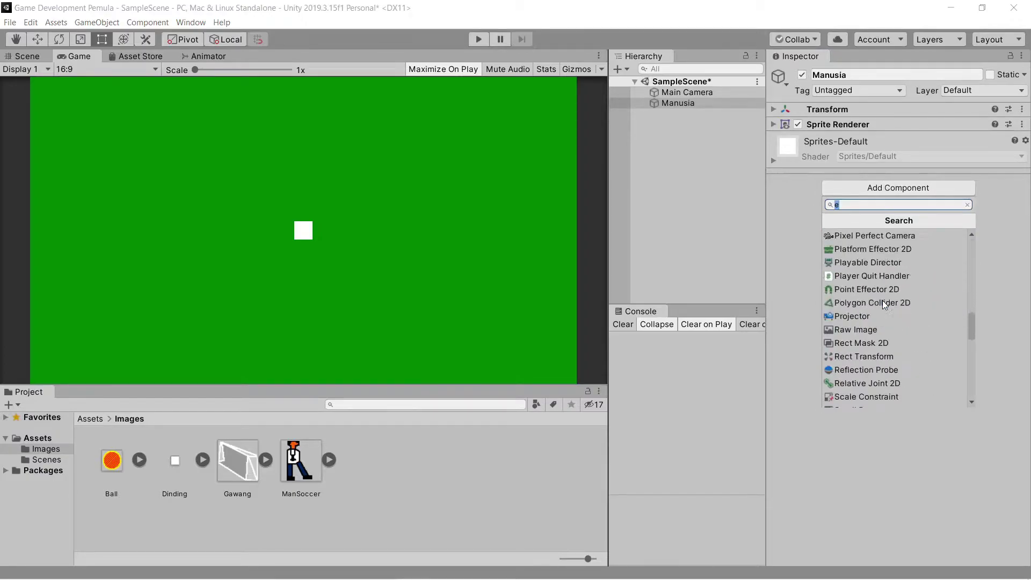
scroll(883, 301, "down", 3)
scroll(885, 301, "down", 3)
scroll(887, 303, "down", 3)
scroll(886, 301, "up", 5)
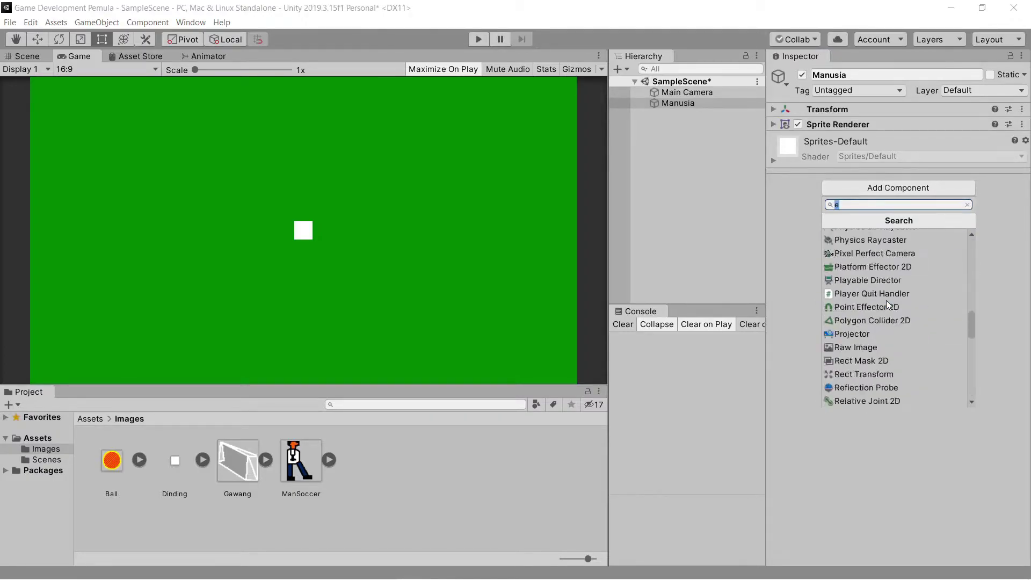
scroll(886, 300, "up", 5)
scroll(886, 290, "up", 3)
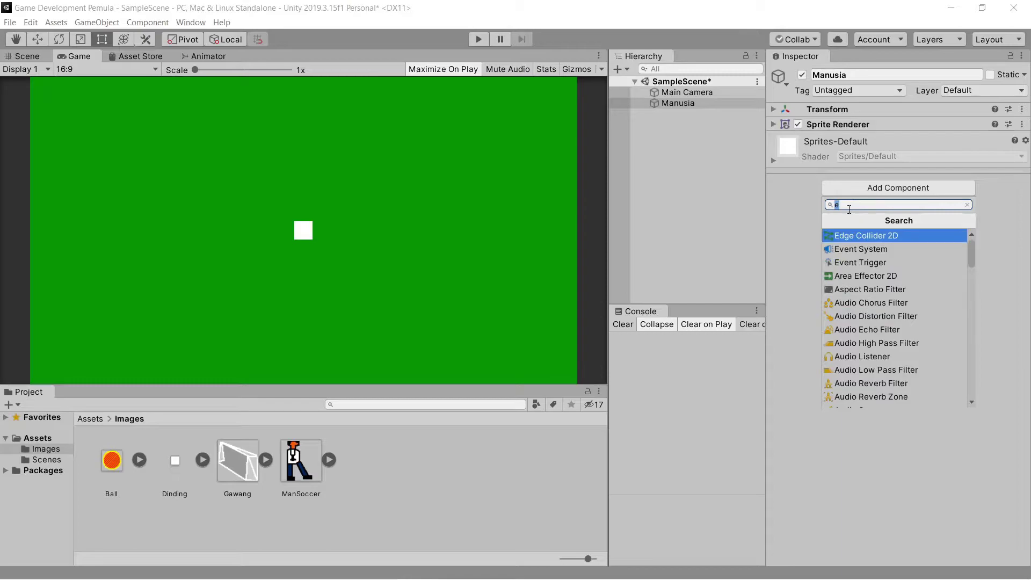
type("coll")
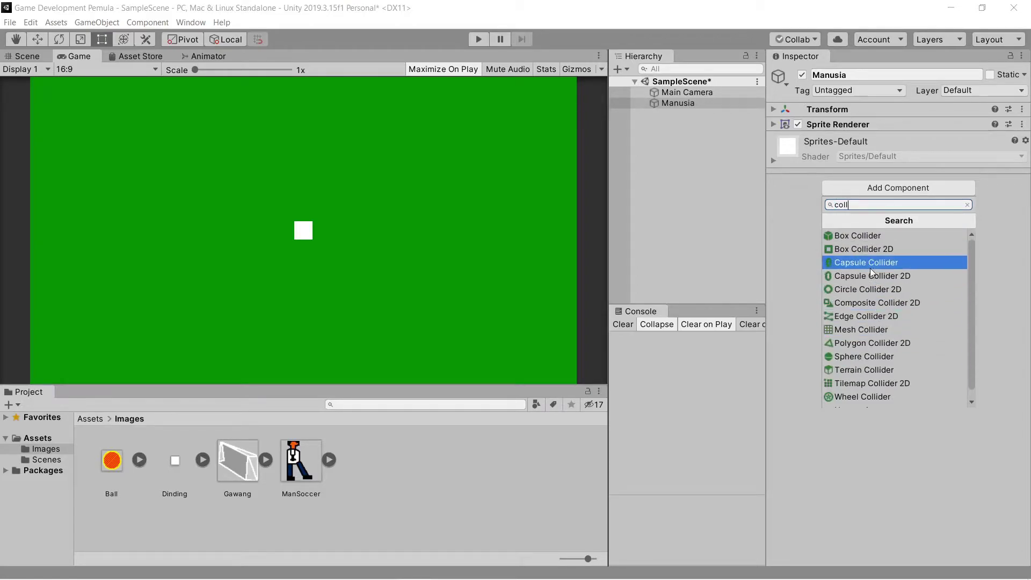
left_click(842, 255)
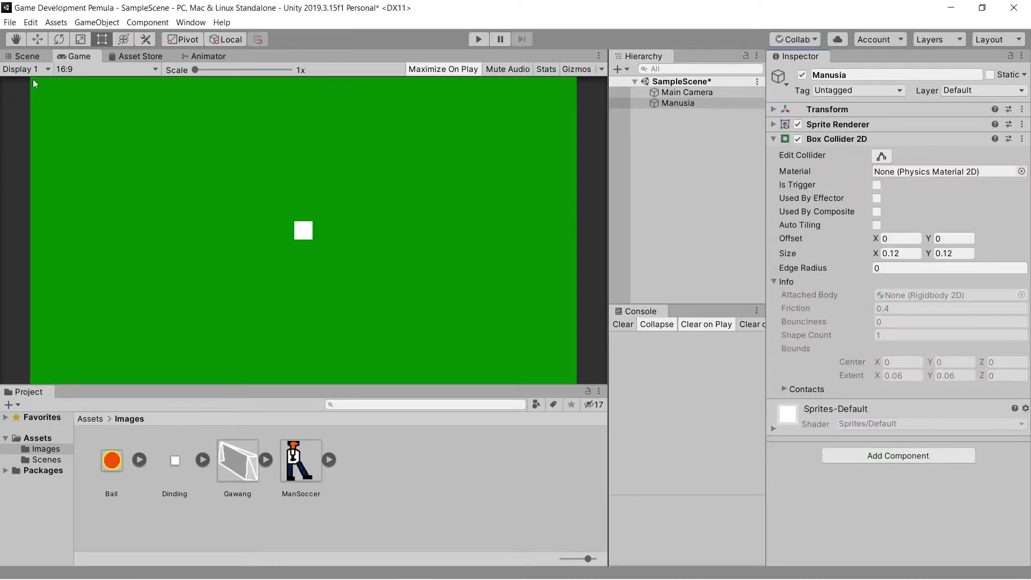
Remove the Box Collider 2D from Manusia
left_click(28, 56)
scroll(398, 228, "up", 1)
scroll(395, 229, "up", 2)
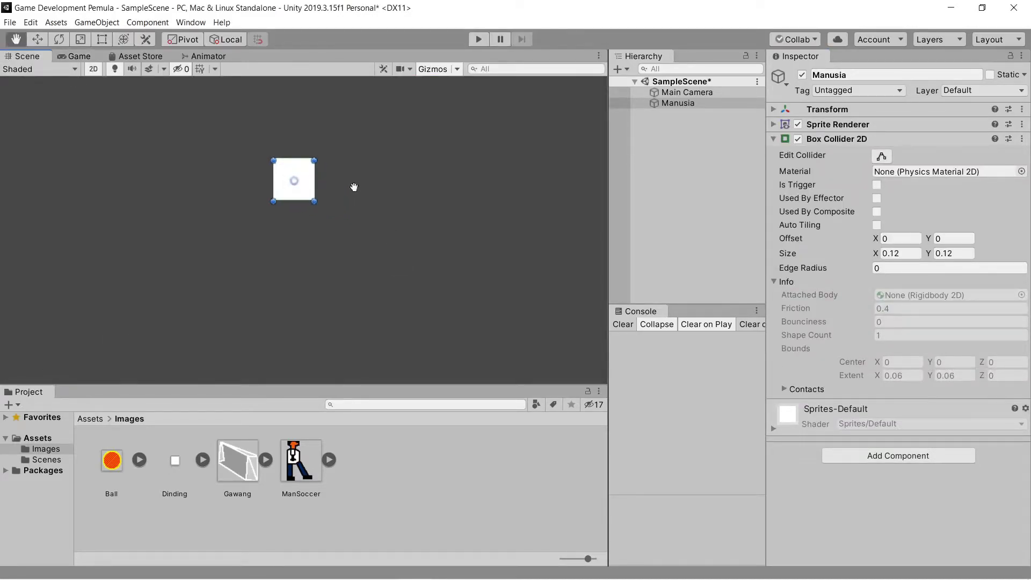
scroll(398, 215, "up", 3)
scroll(398, 213, "up", 2)
scroll(376, 213, "up", 1)
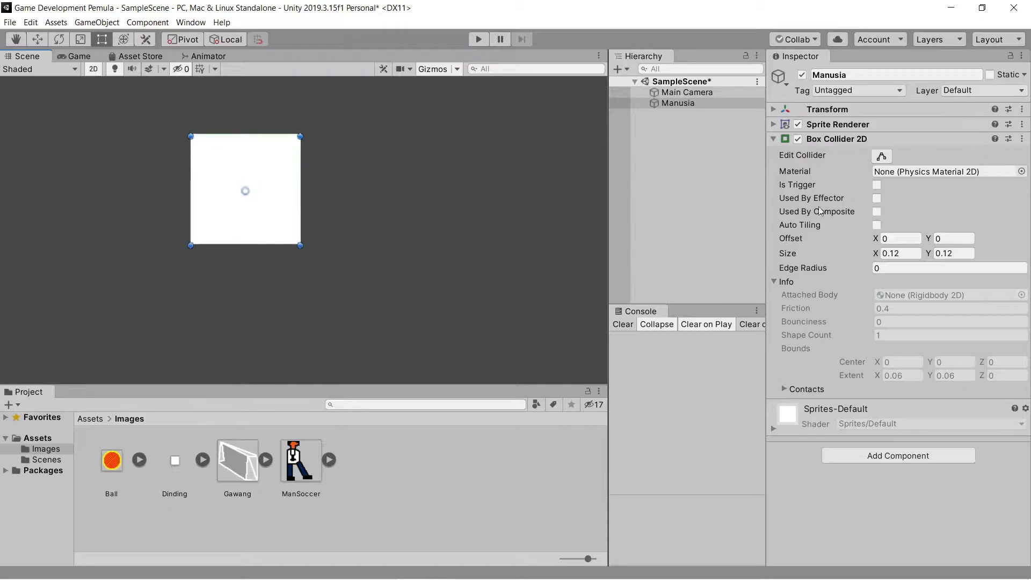
left_click(1022, 138)
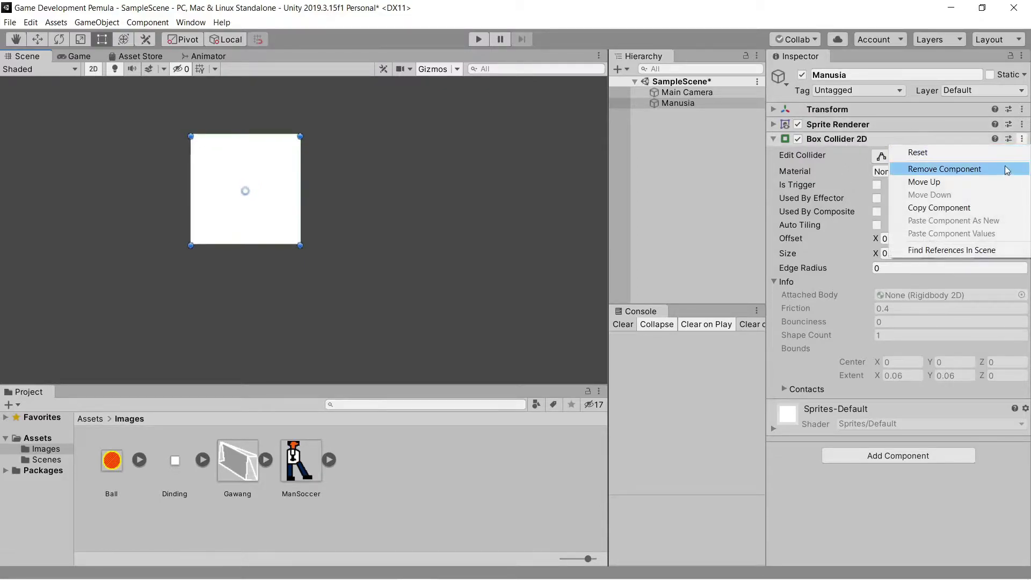
left_click(1005, 168)
Try a Circle Collider 2D on Manusia, then undo it, leaving no collider
left_click(930, 190)
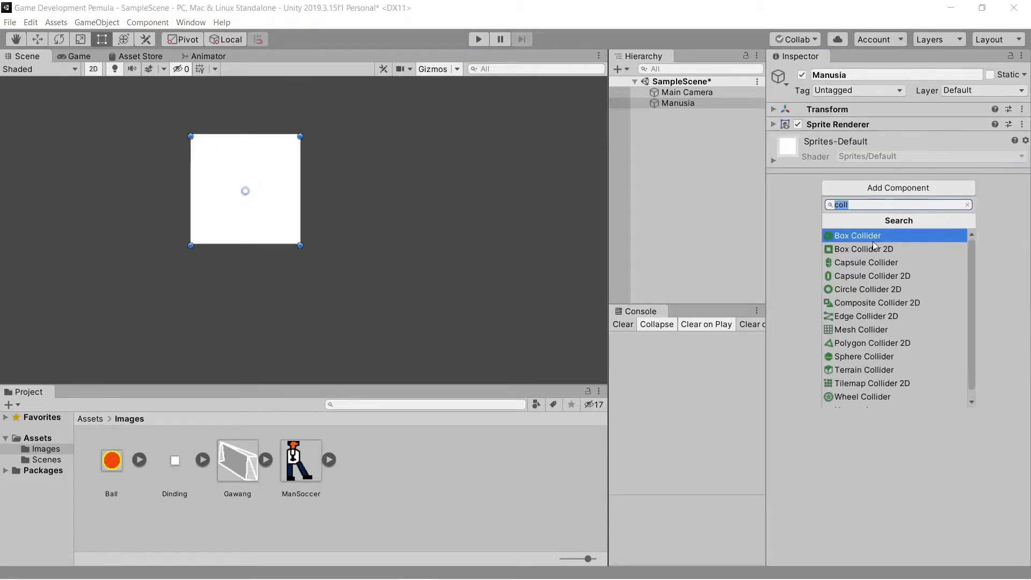
left_click(871, 290)
scroll(283, 182, "up", 2)
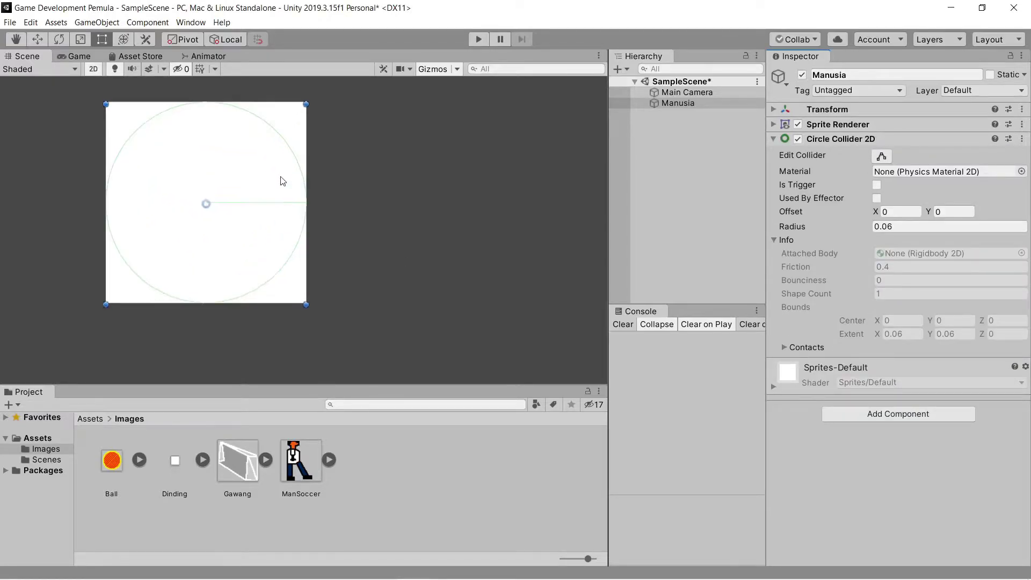
middle_click_drag(283, 182, 349, 179)
scroll(534, 237, "down", 2)
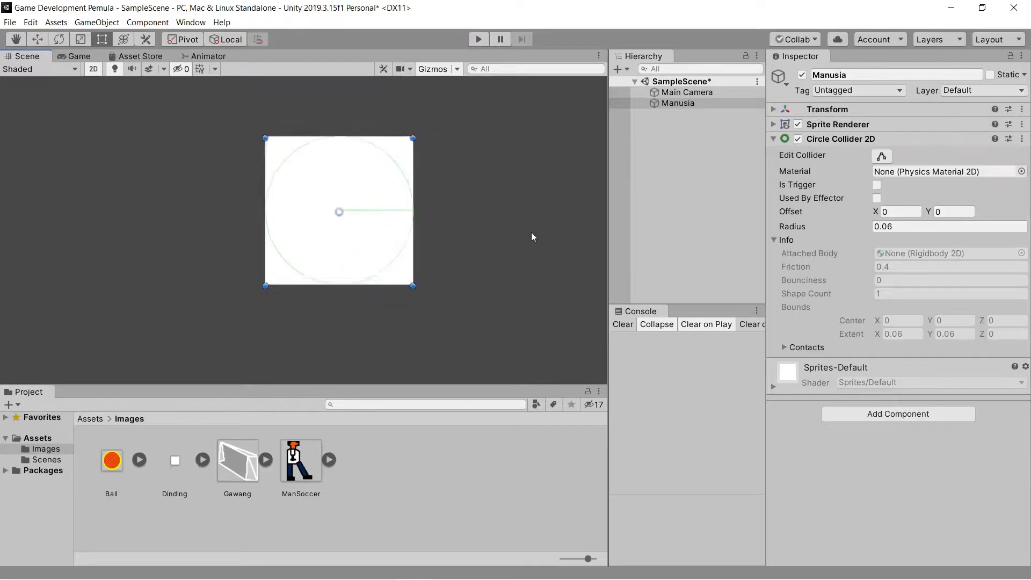
scroll(543, 255, "down", 2)
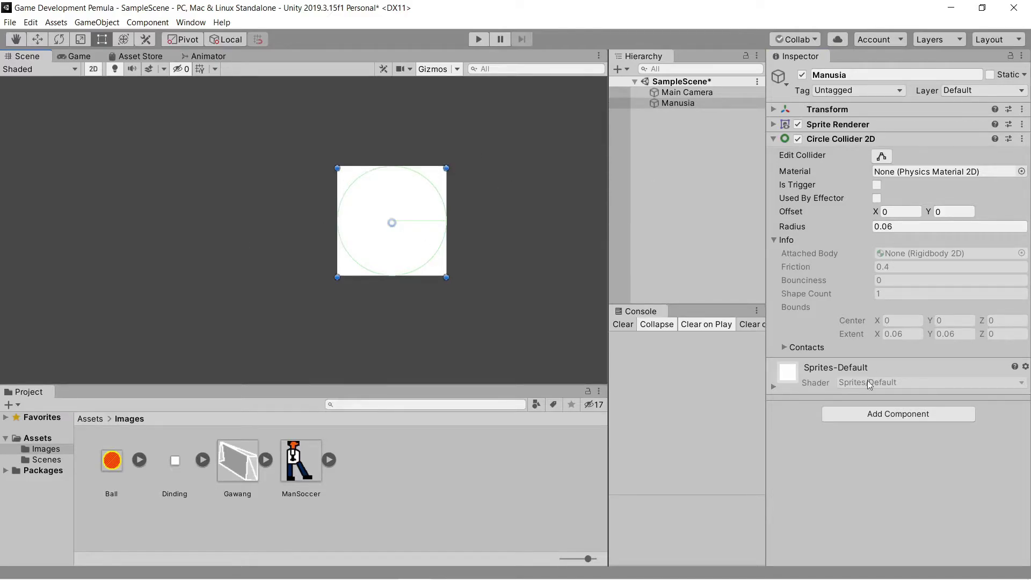
key("ctrl+z")
Add a Box Collider 2D back onto Manusia
left_click(880, 185)
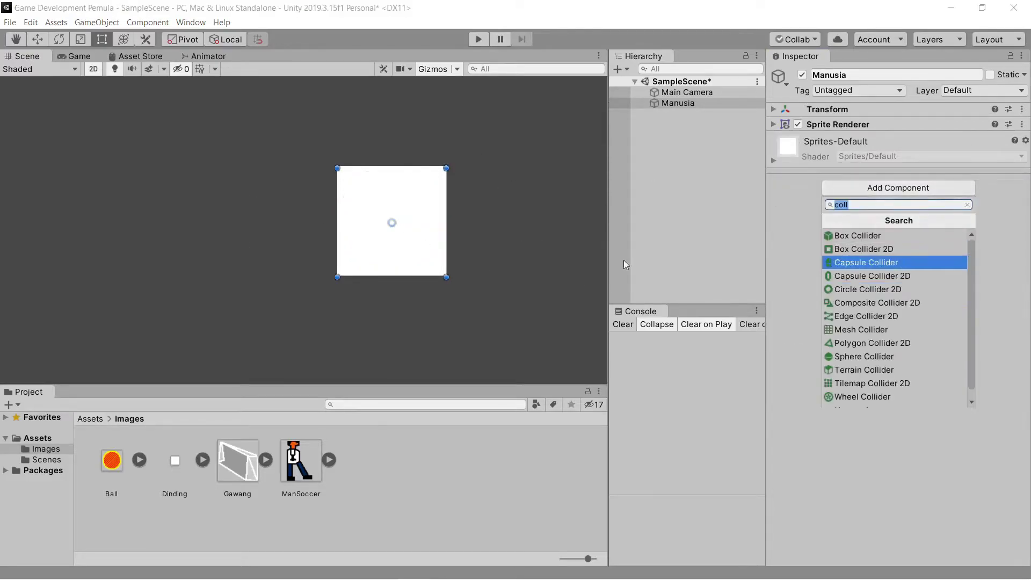
key("Down")
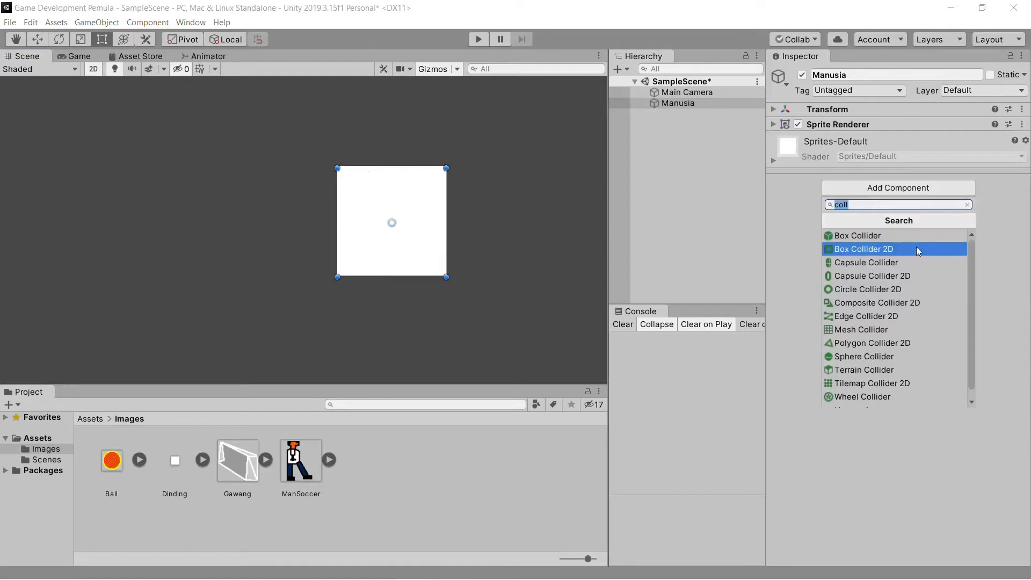
key("Down")
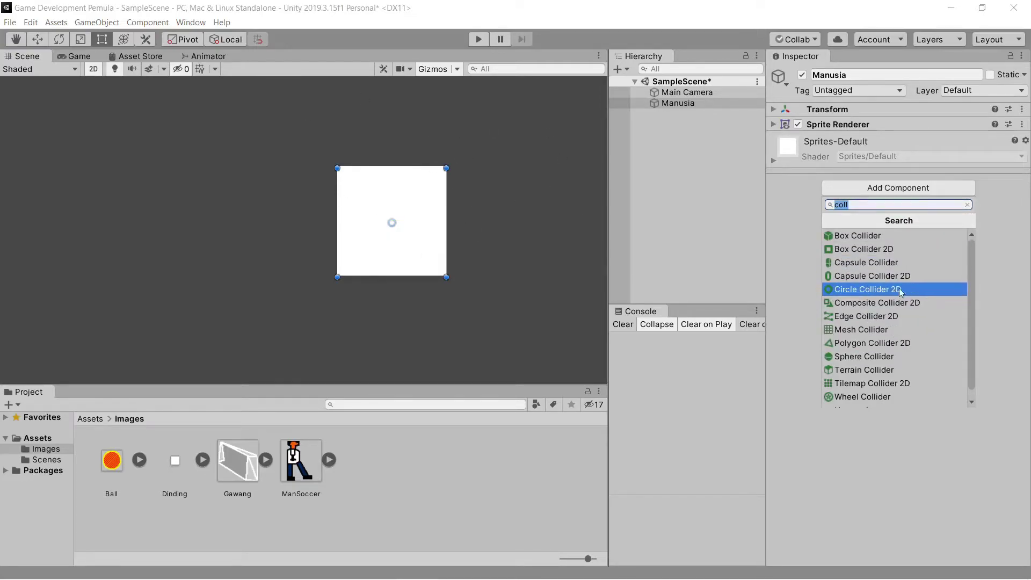
left_click(866, 252)
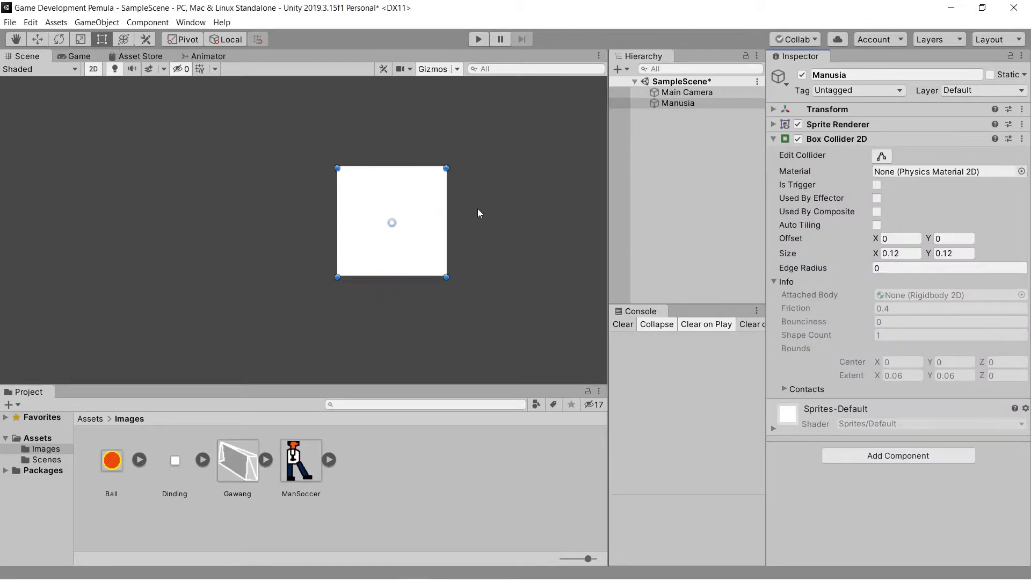
Zoom out the Scene view and drag the Dinding sprite in as a new object
scroll(479, 210, "down", 2)
scroll(483, 205, "down", 2)
scroll(400, 177, "down", 1)
scroll(408, 179, "down", 2)
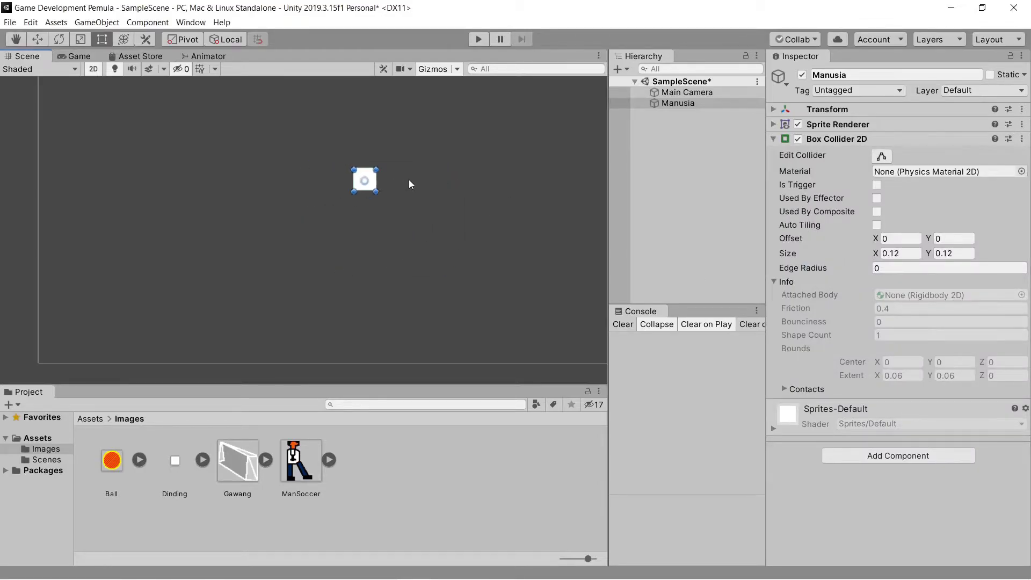
middle_click_drag(409, 180, 401, 193)
left_click_drag(176, 472, 683, 139)
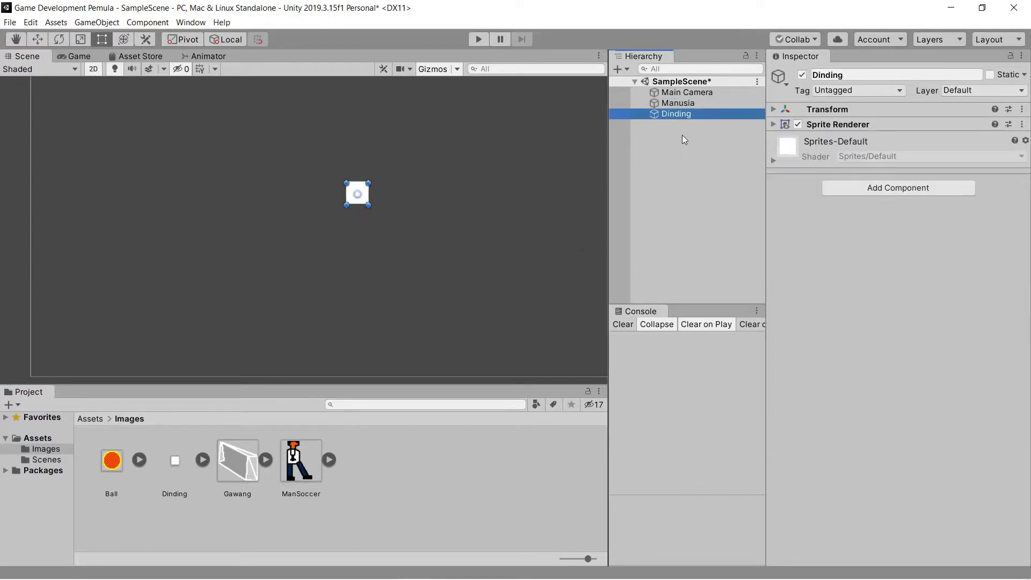
Rename the Dinding object to Land
key("F2")
type("Land")
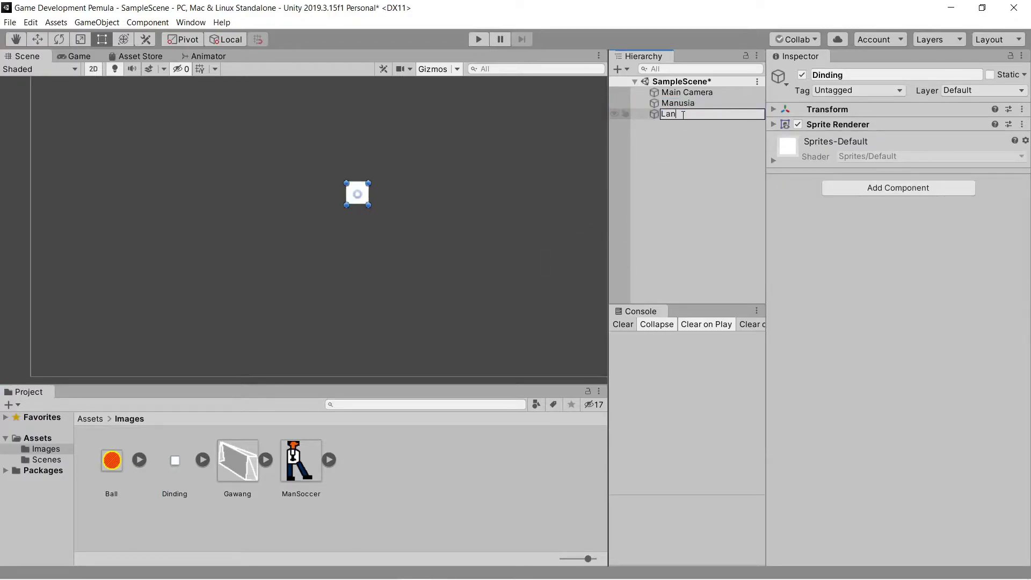
key("Return")
Move Land well below the Manusia square
left_click(39, 40)
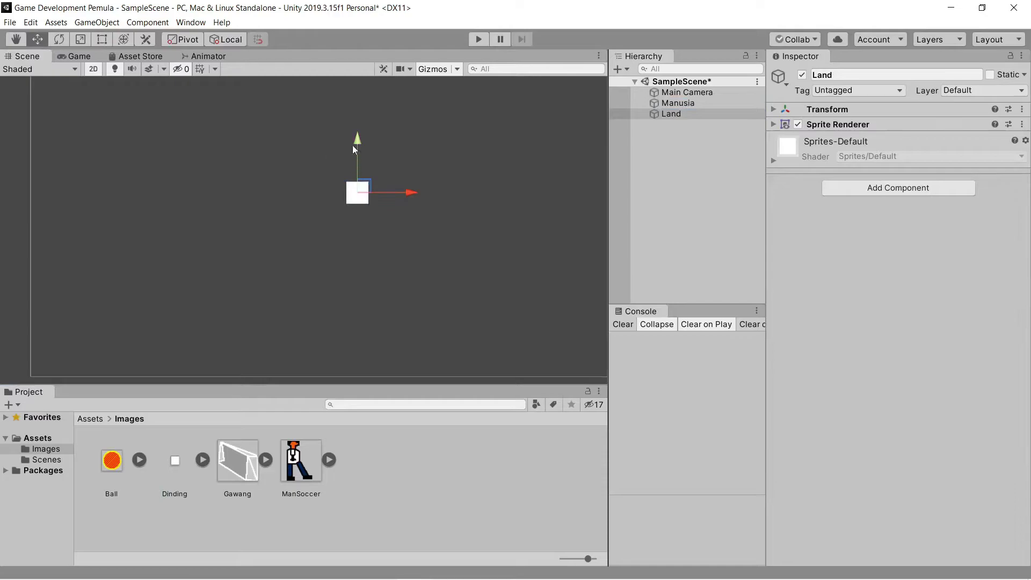
left_click_drag(355, 146, 355, 173)
mouse_move(367, 208)
left_mouse_down()
mouse_move(371, 309)
mouse_move(601, 332)
left_mouse_up()
left_click(101, 39)
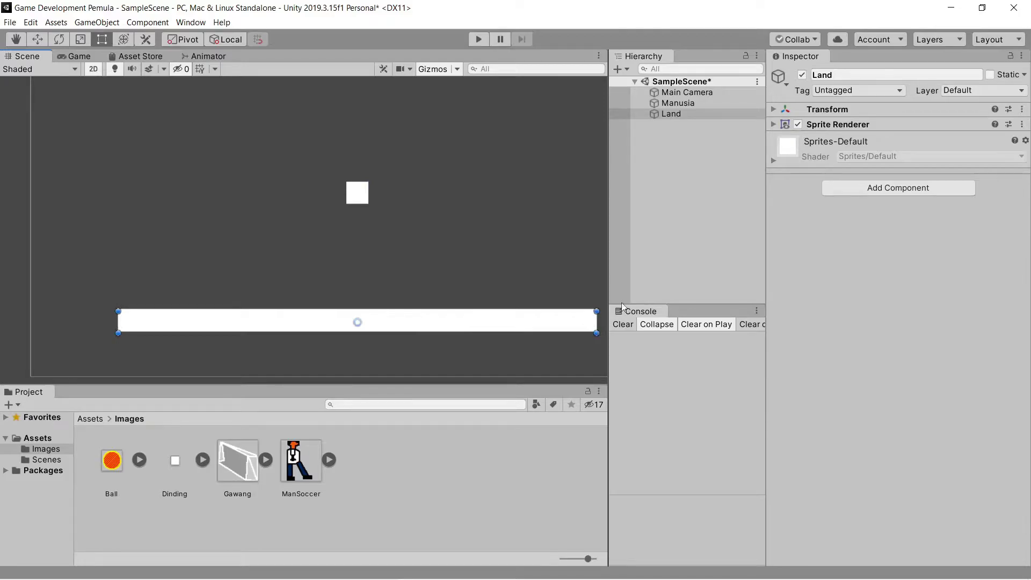
Add a Box Collider 2D to Land and frame both square and platform in view
left_click(871, 189)
left_click(878, 246)
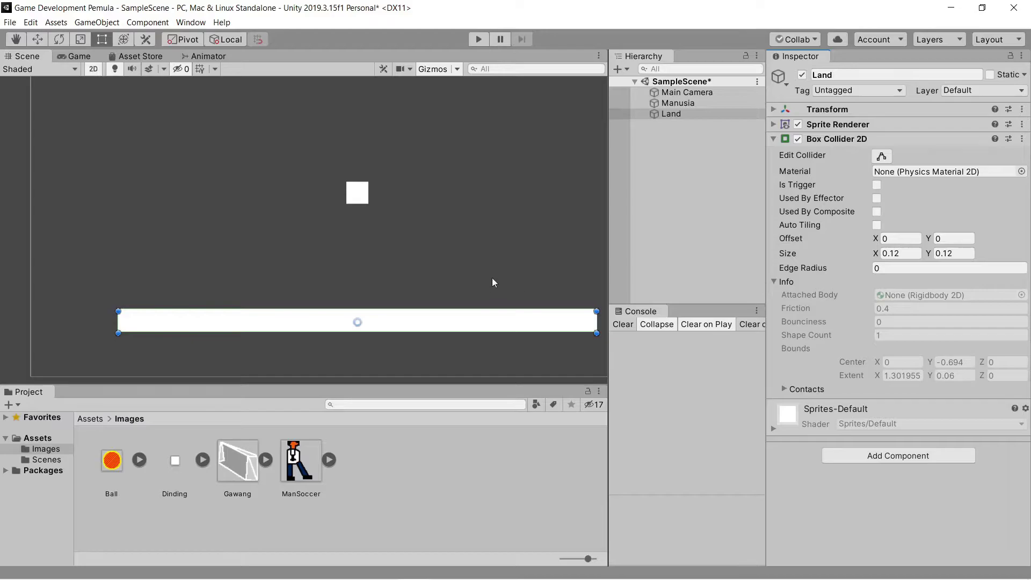
mouse_move(492, 278)
middle_mouse_down()
mouse_move(444, 242)
mouse_move(425, 252)
middle_mouse_up()
scroll(419, 243, "down", 2)
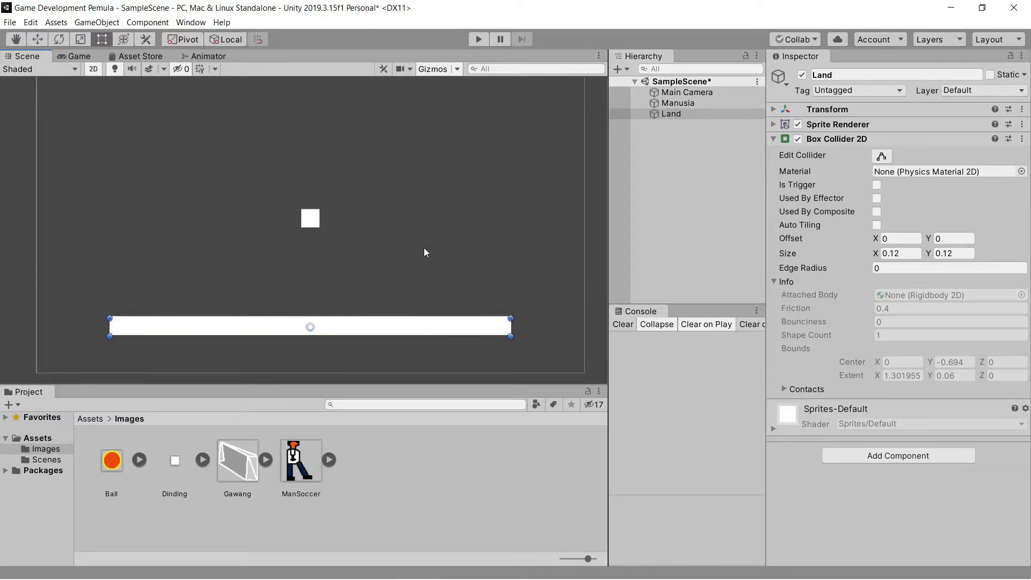
left_click(682, 112)
left_click(692, 154)
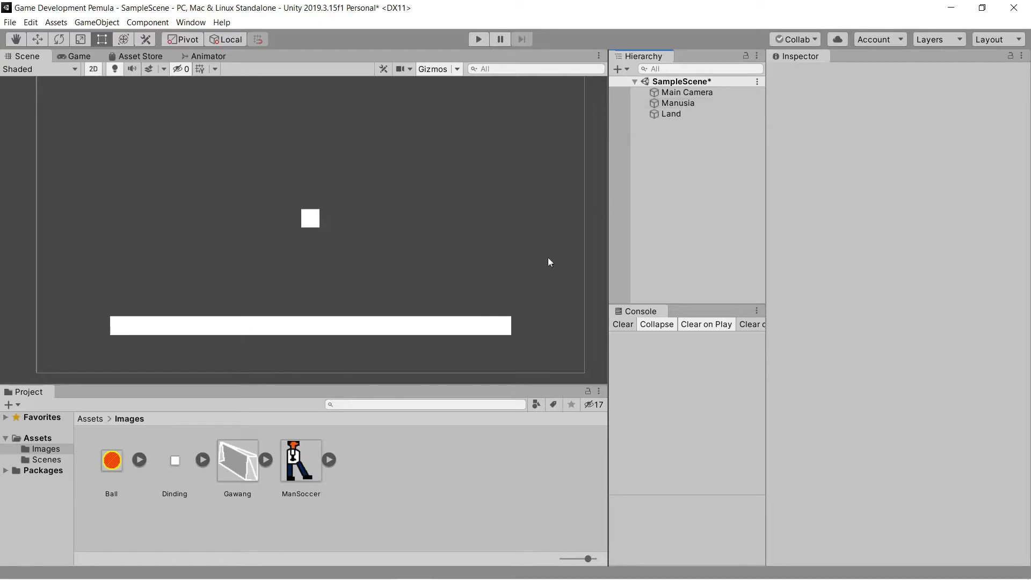
left_click(312, 219)
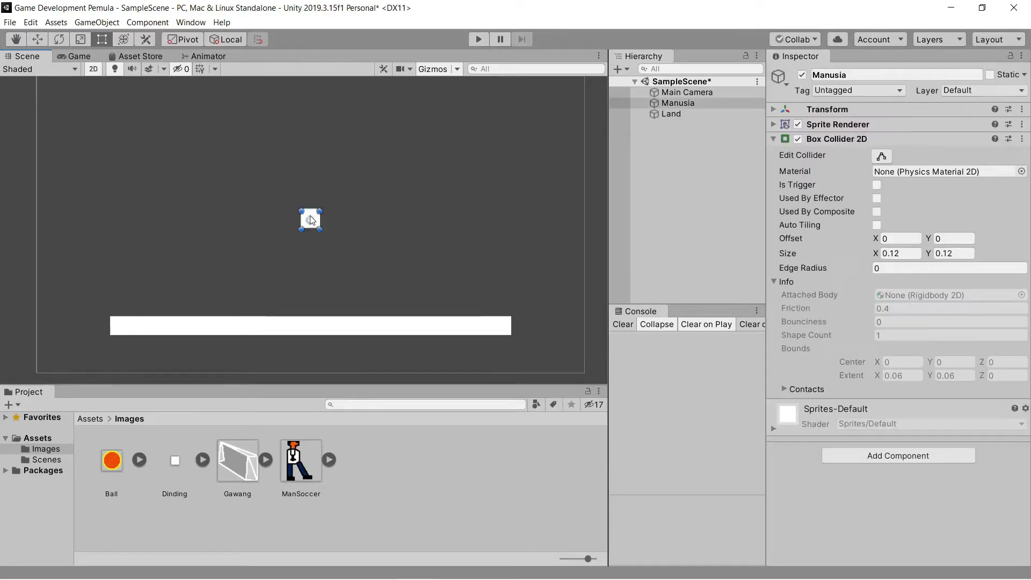
left_click(666, 114)
left_click(677, 102)
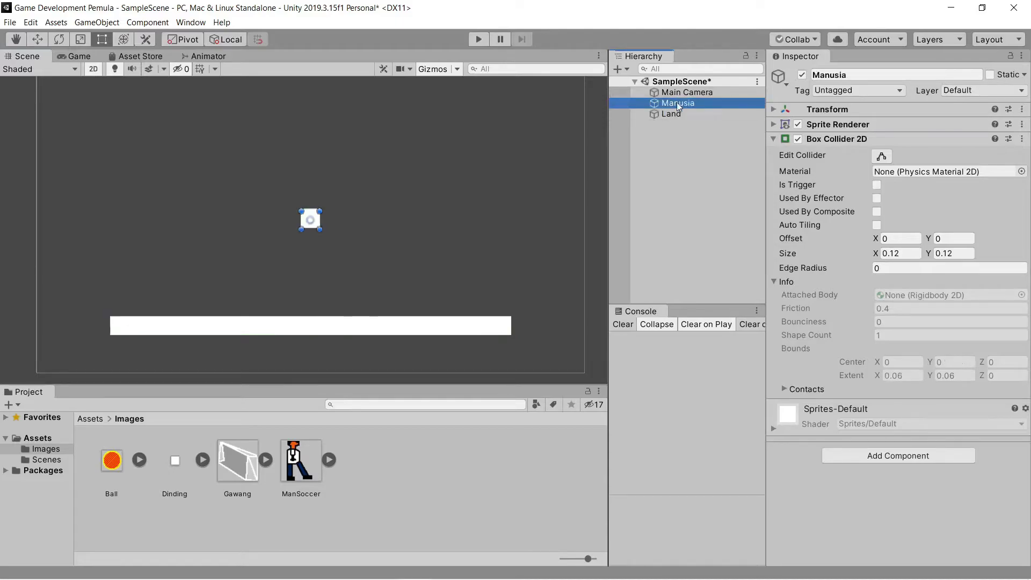
left_click(671, 115)
left_click(319, 224)
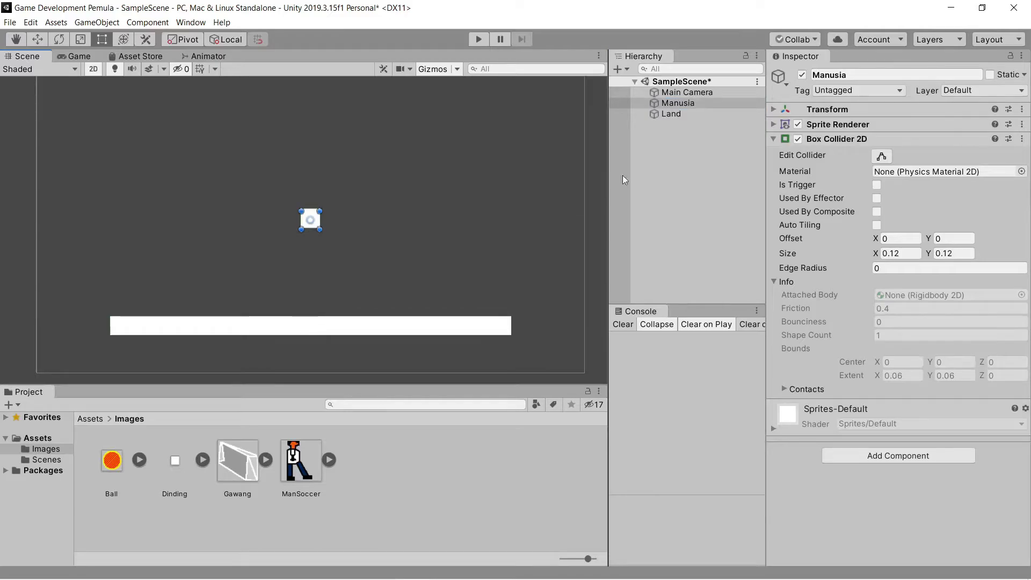
left_click(665, 113)
left_click(670, 103)
left_click(671, 113)
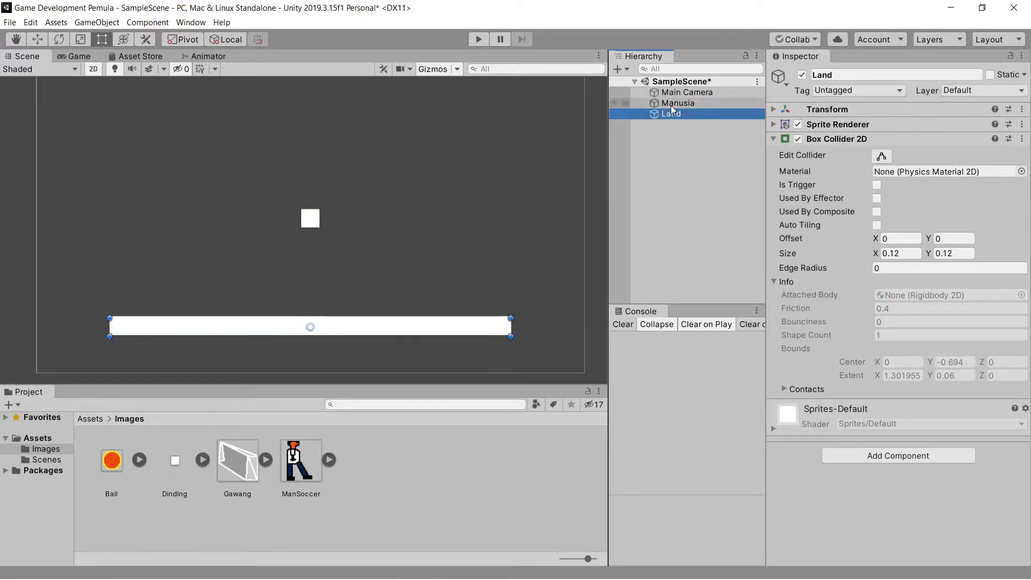
left_click(671, 103)
left_click(672, 114)
left_click(680, 151)
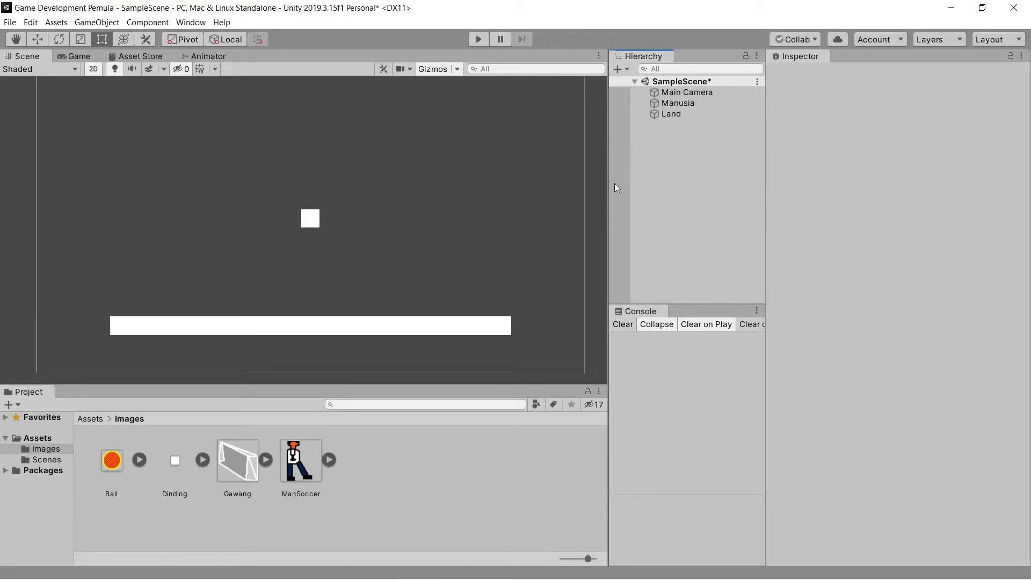
Add a Rigidbody 2D to Manusia through a 'rigid' component search
left_click(669, 104)
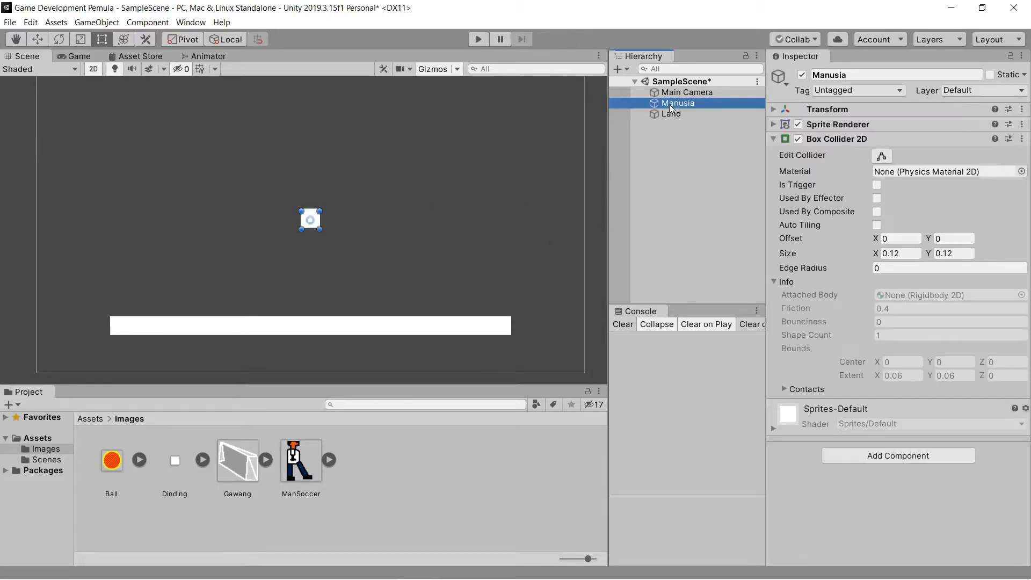
left_click(866, 456)
type("eigid")
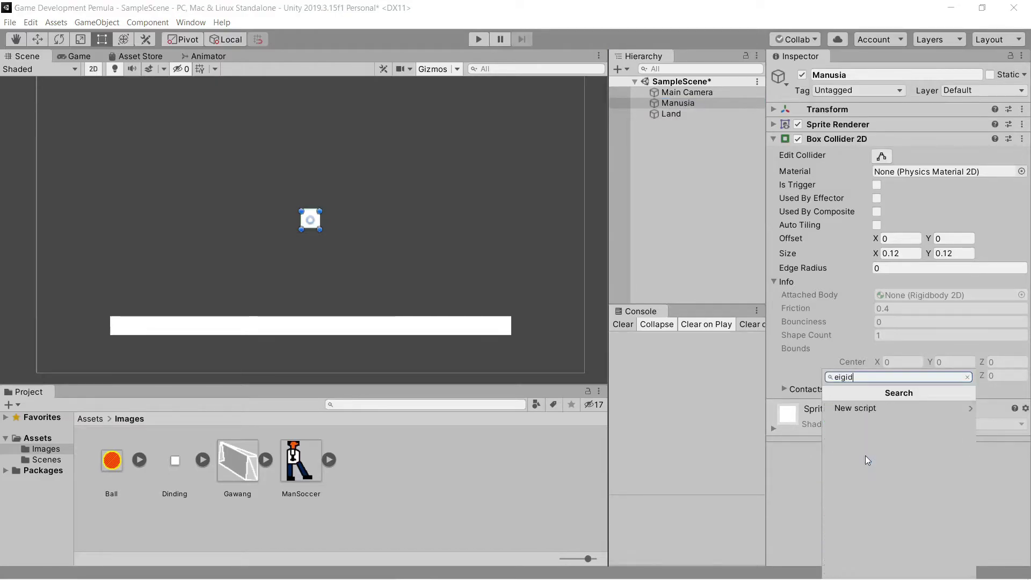
key("BackSpace")
key("BackSpace")
key("BackSpace")
type("ri")
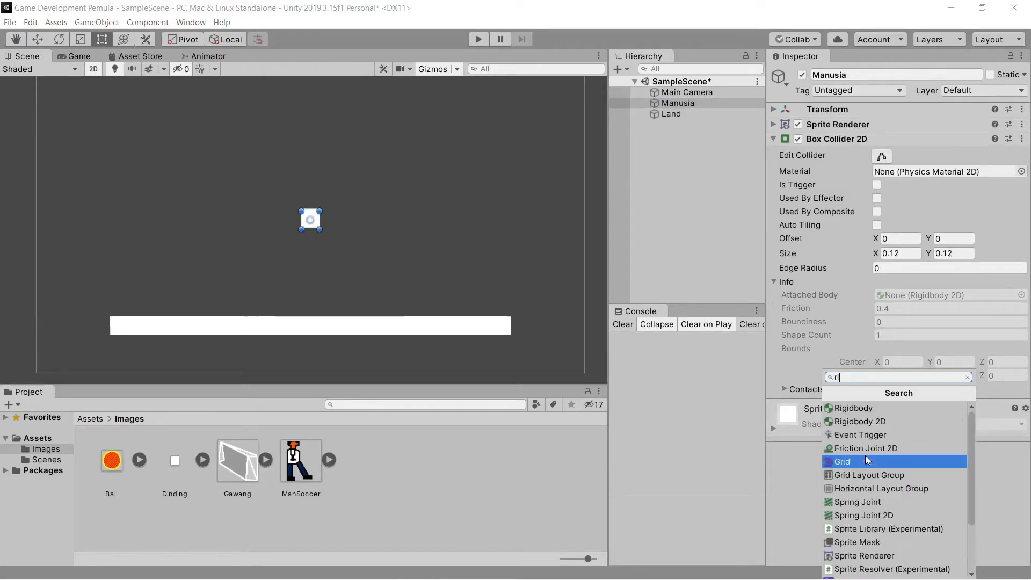
type("gid")
key("Down")
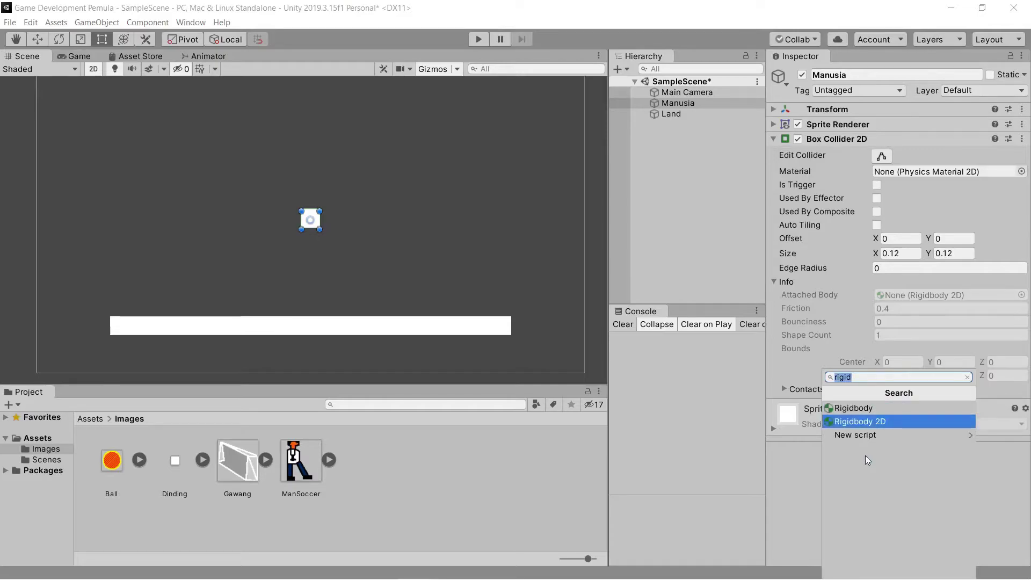
key("Return")
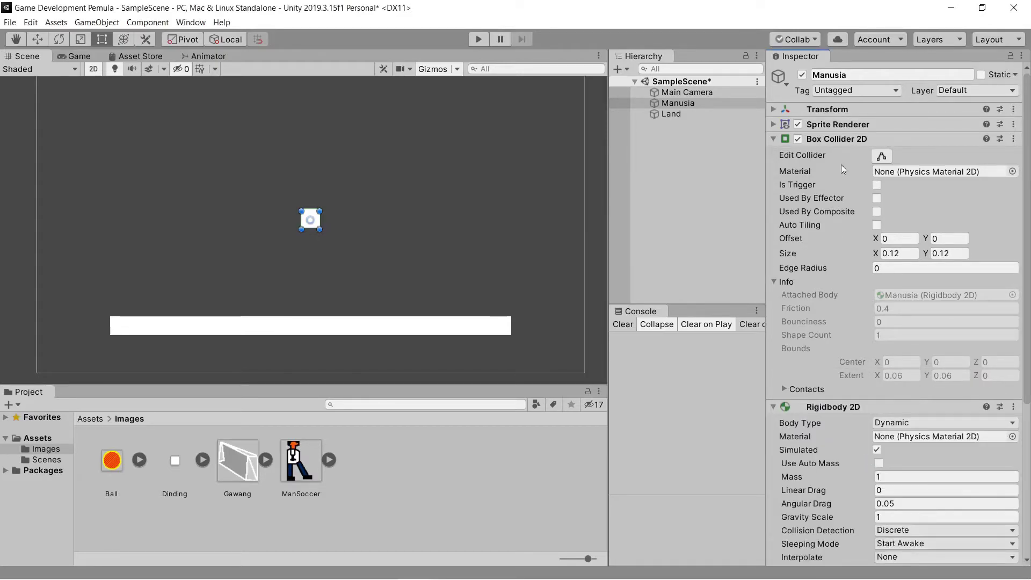
Fold the Box Collider 2D, review Rigidbody 2D constraints, info and Gravity Scale, then collapse it
left_click(774, 139)
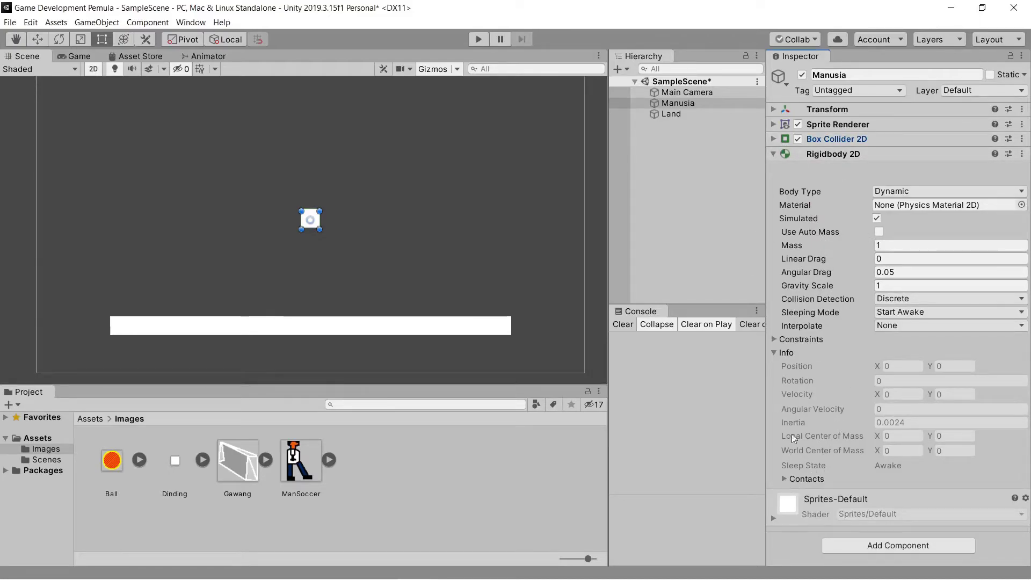
left_click(776, 337)
left_click(779, 321)
left_click(775, 331)
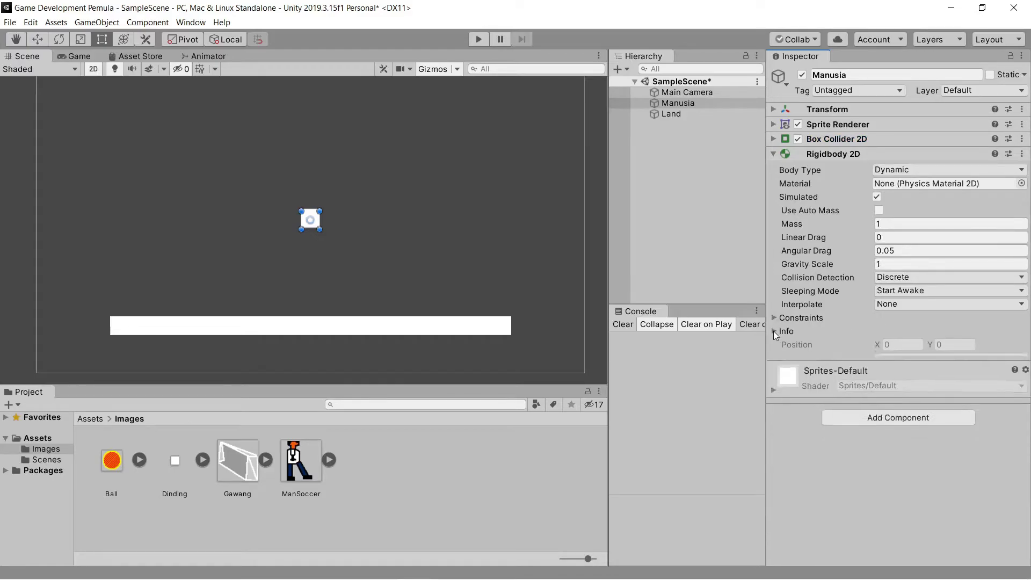
left_click(774, 331)
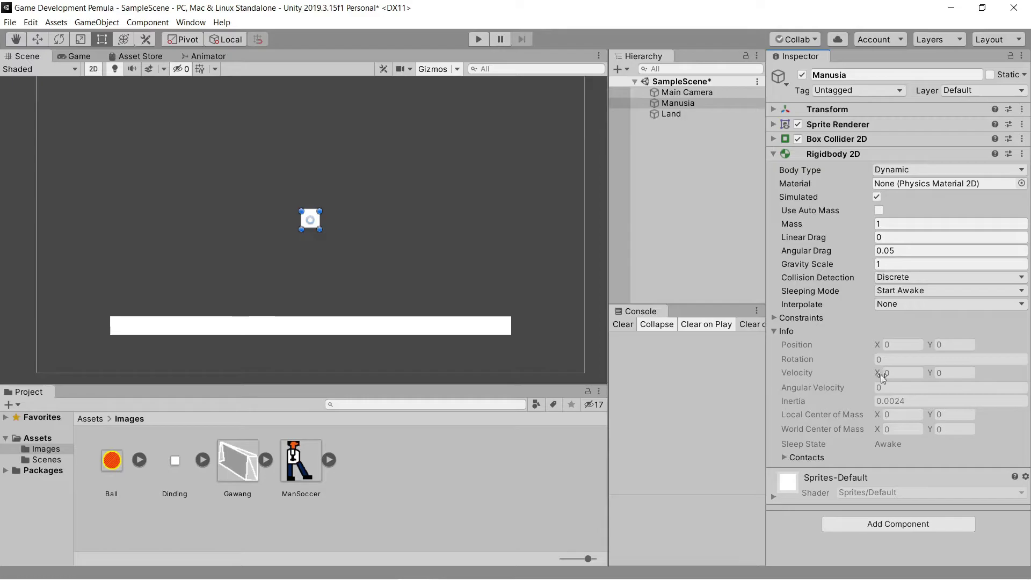
left_click(775, 331)
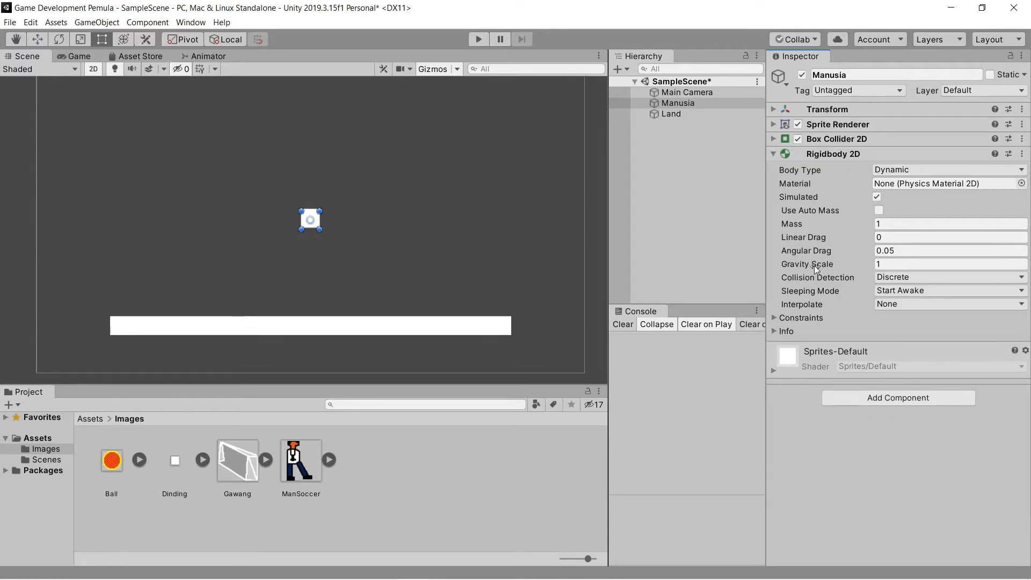
mouse_move(814, 265)
left_click(774, 154)
left_click(773, 155)
left_click(773, 156)
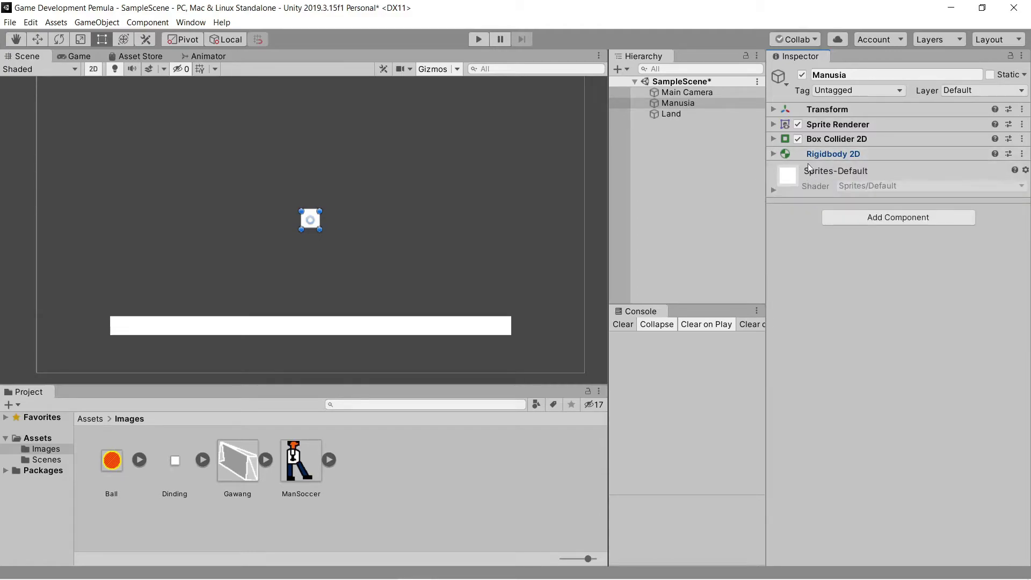
Expand Manusia's Rigidbody 2D and check that its Gravity Scale is 1
left_click(773, 154)
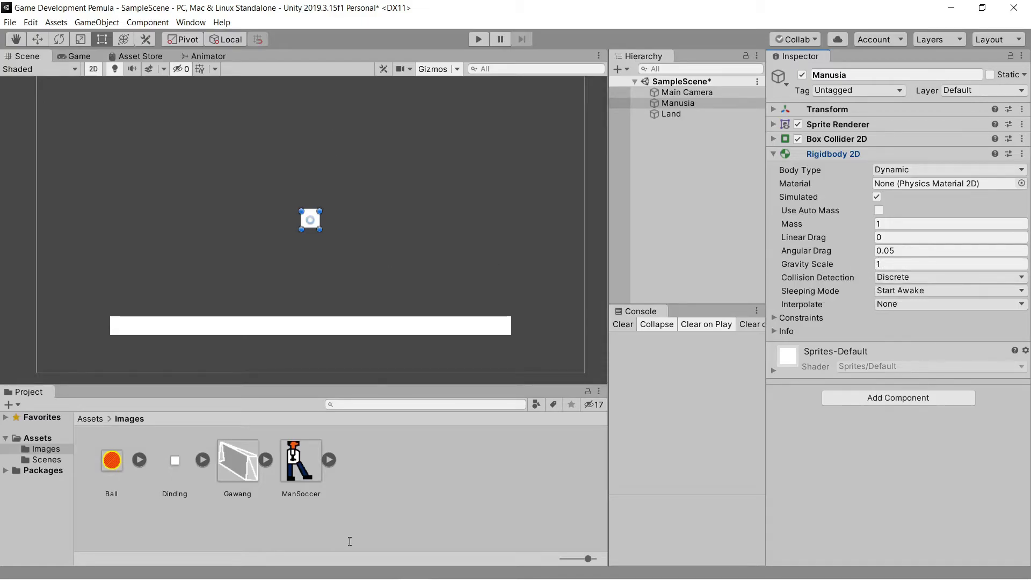
left_click_drag(403, 565, 396, 264)
left_click(541, 237)
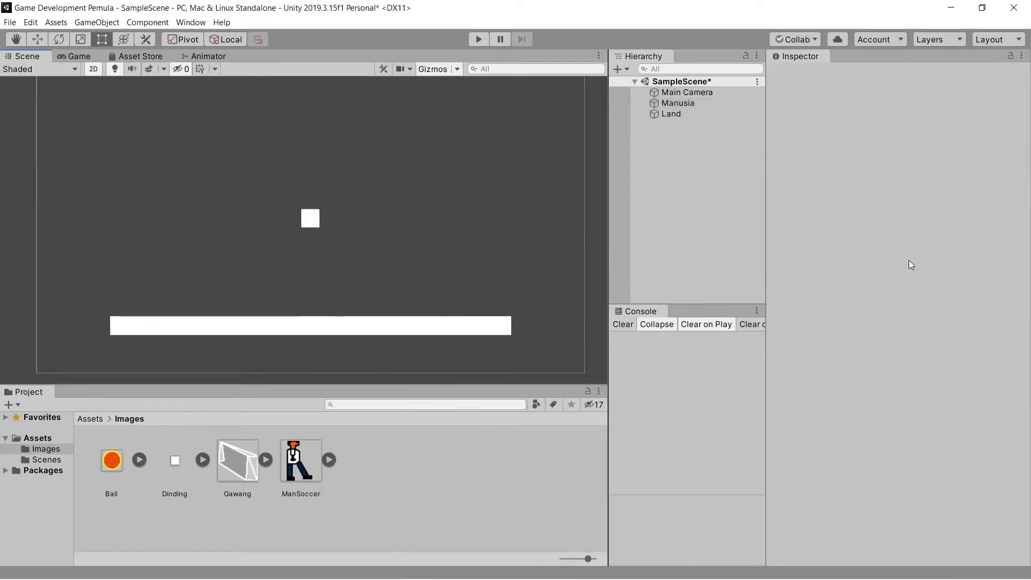
left_click(306, 220)
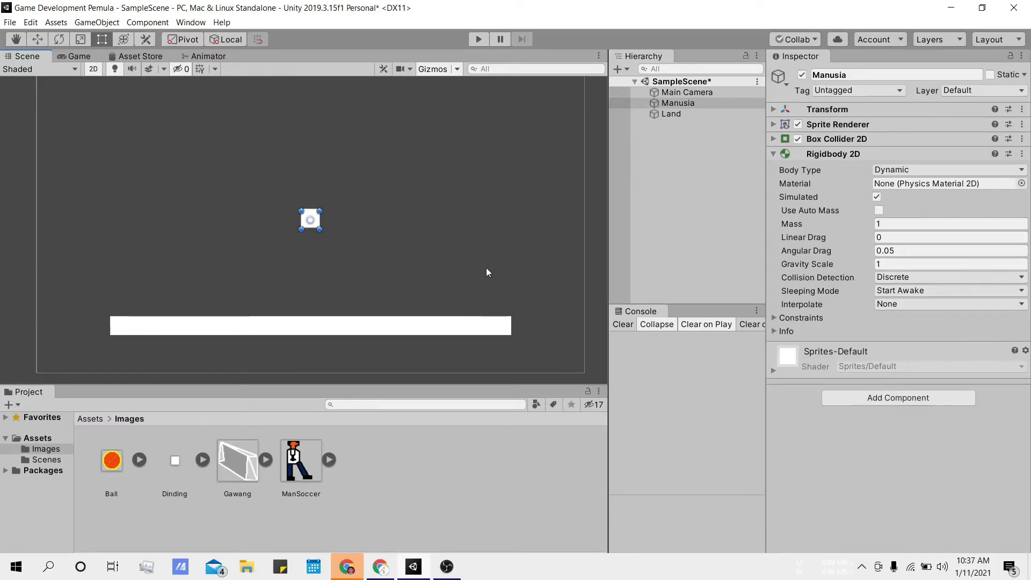
left_click(889, 264)
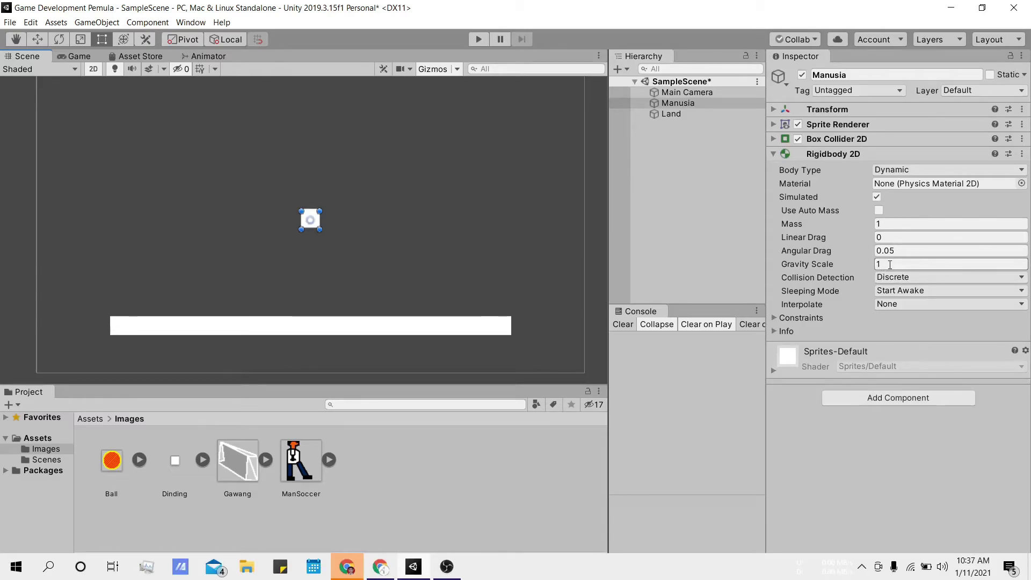
left_click(890, 264)
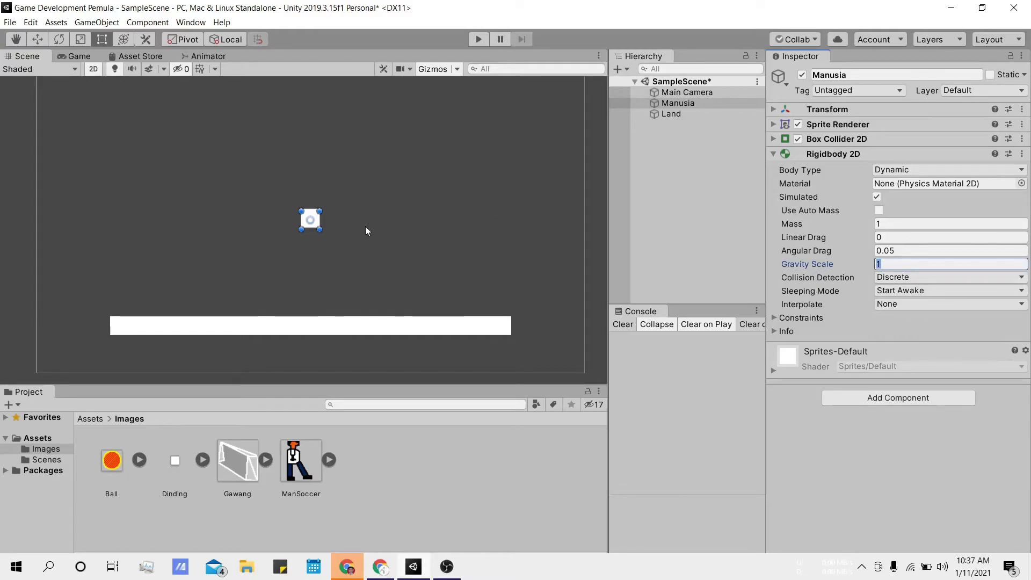
Zoom the Scene view out to the camera frame and select the Land platform
middle_click_drag(365, 227, 380, 198)
scroll(382, 202, "down", 2)
left_click(400, 175)
left_click(326, 214)
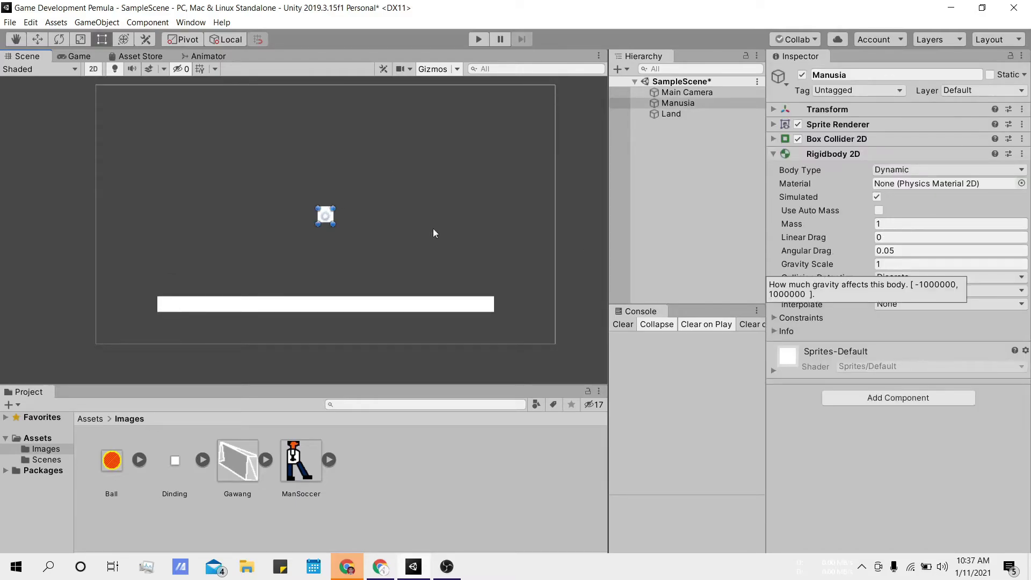
left_click(400, 302)
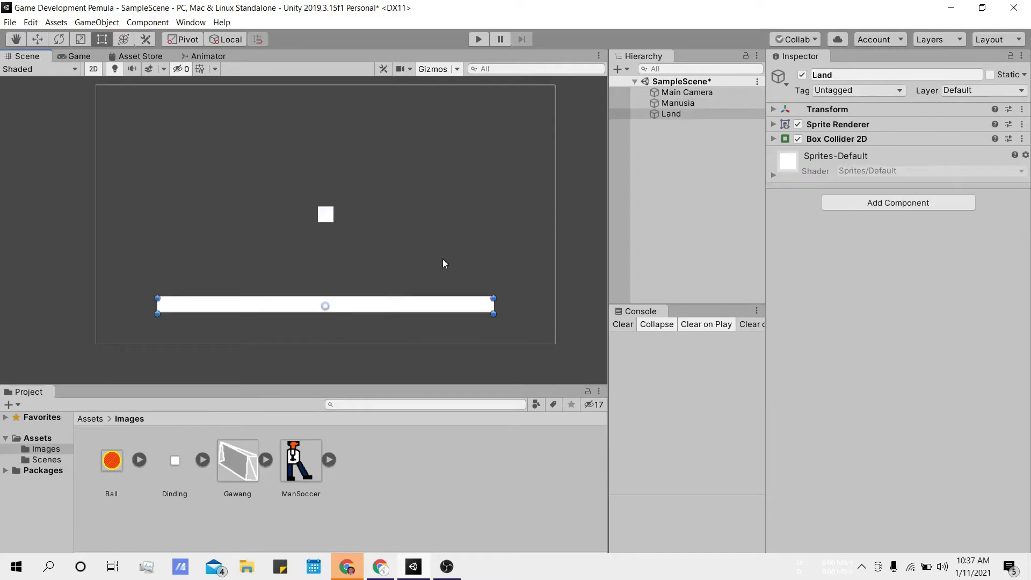
Disable the Land platform's Box Collider 2D
left_click(329, 216)
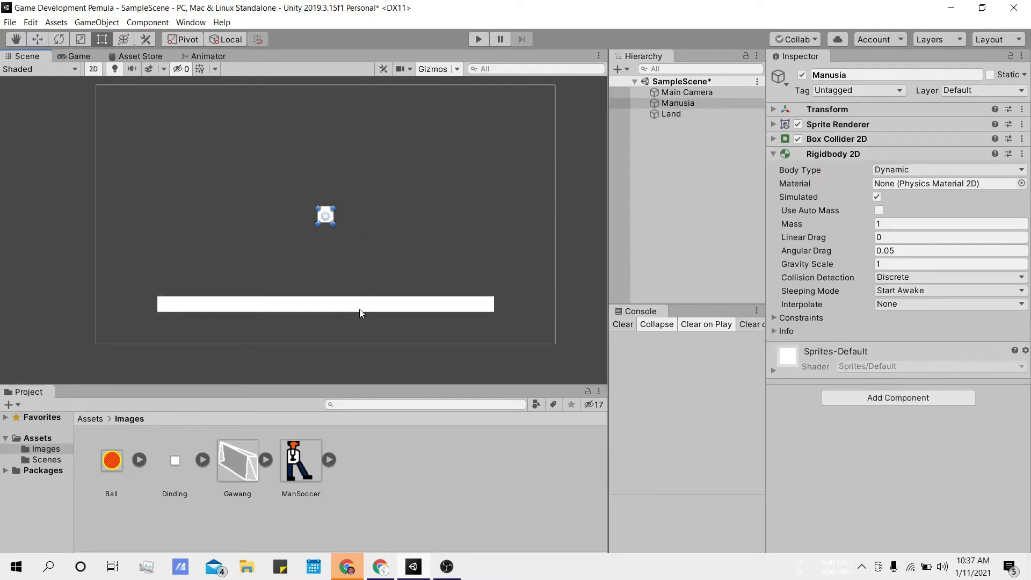
left_click(330, 306)
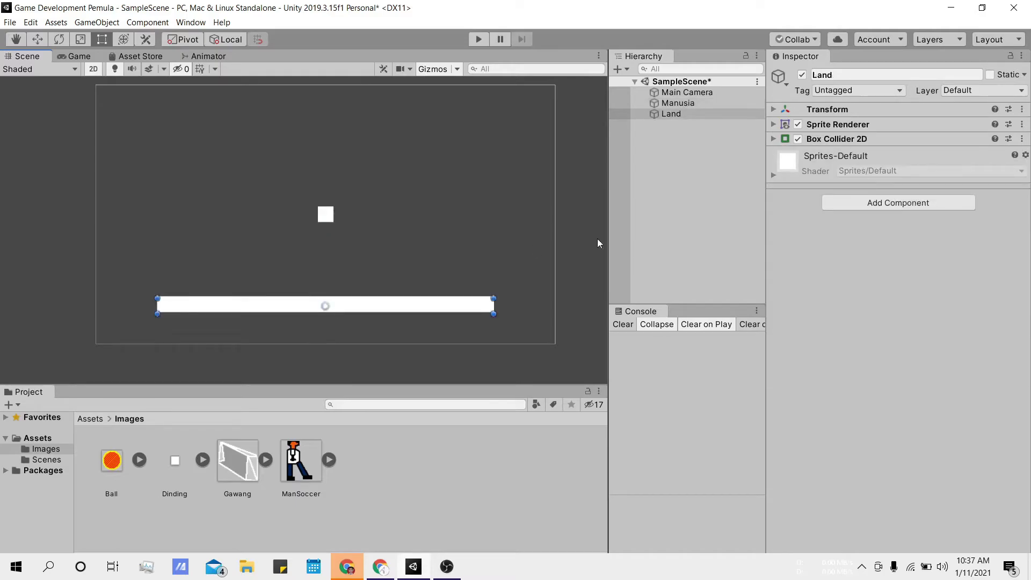
left_click(798, 140)
left_click(317, 247)
In the Game view, re-enable Land's Box Collider 2D and disable Manusia's
left_click(78, 57)
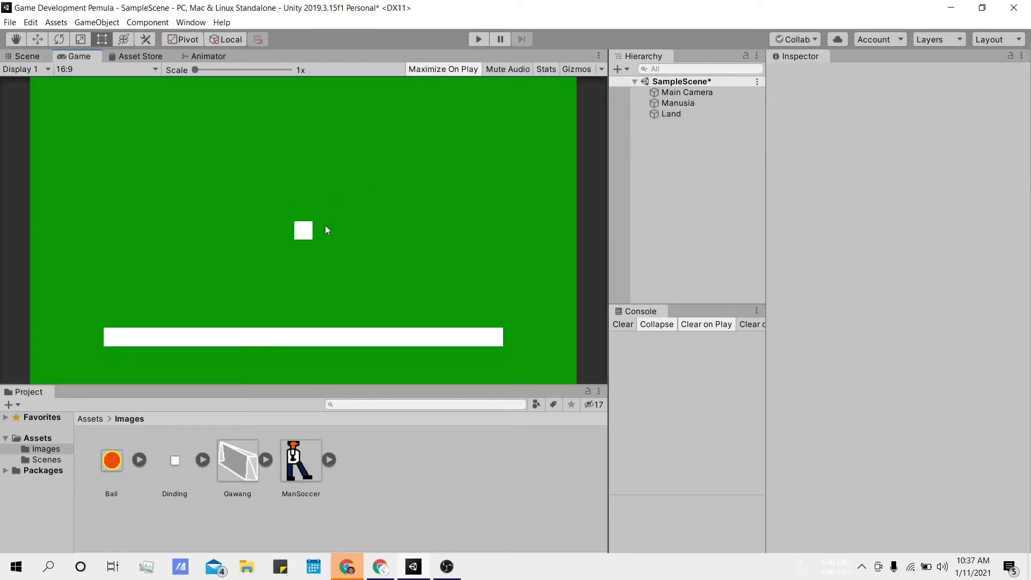
left_click(666, 103)
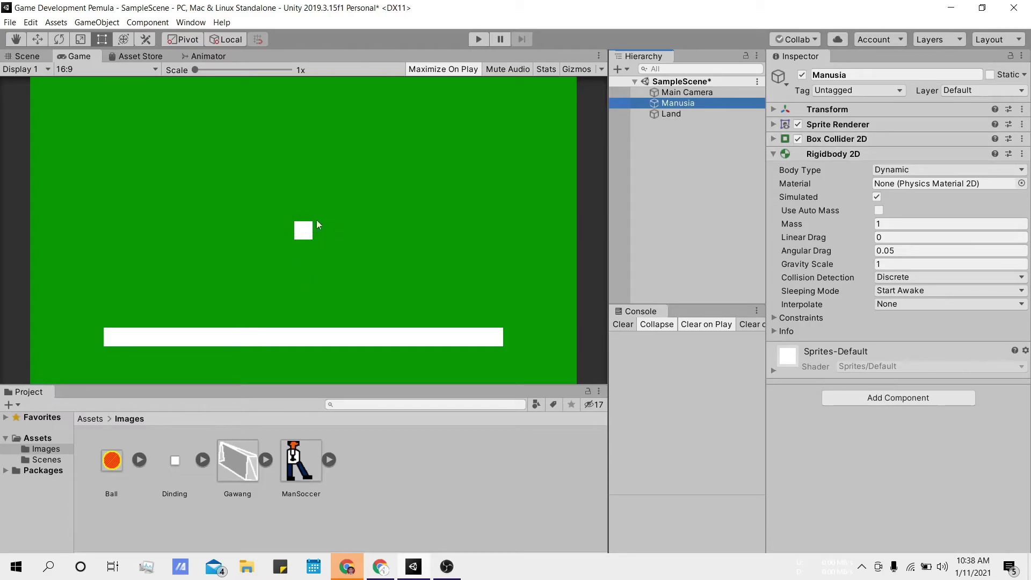
left_click(675, 113)
left_click(798, 139)
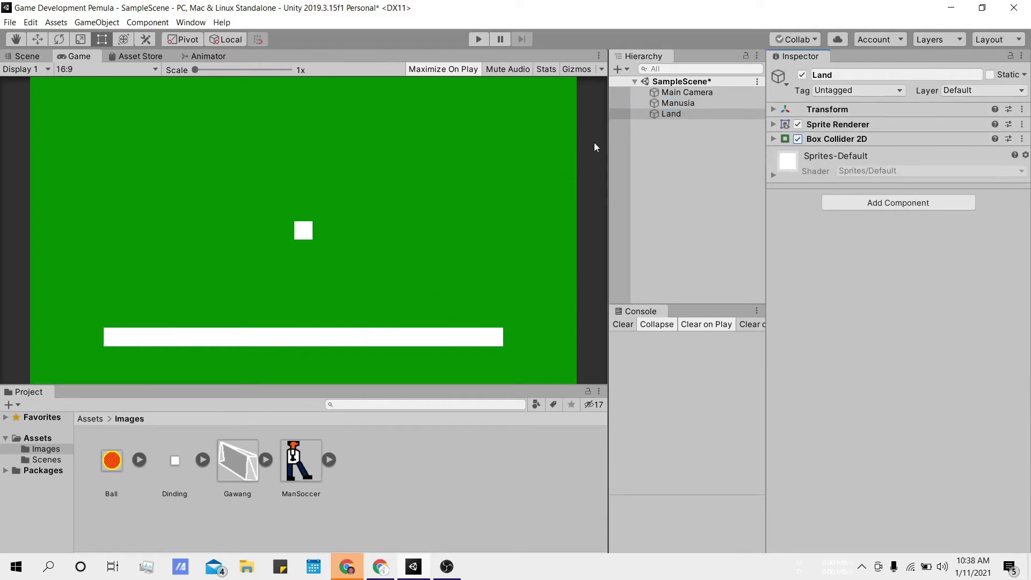
left_click(667, 102)
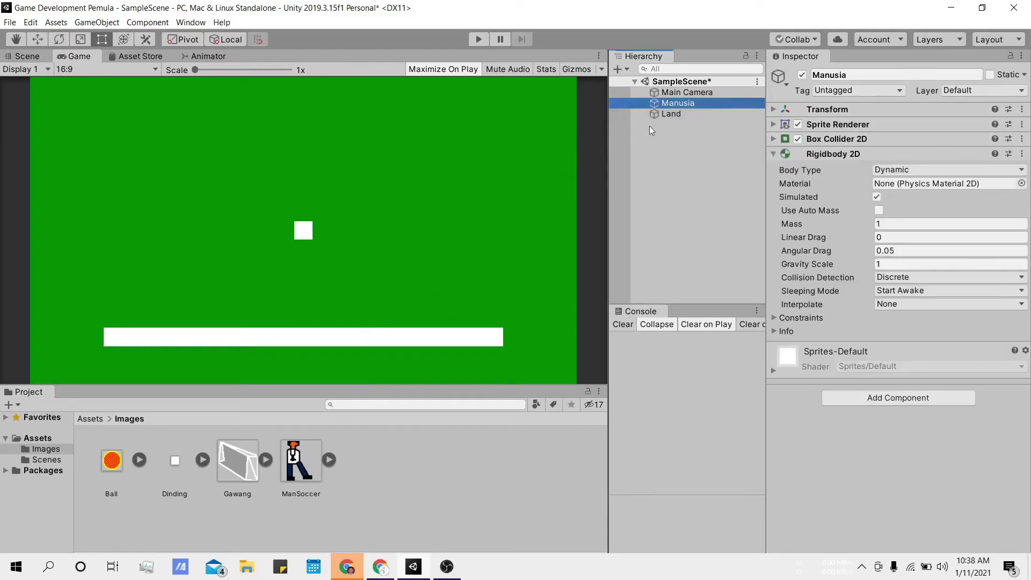
left_click(799, 138)
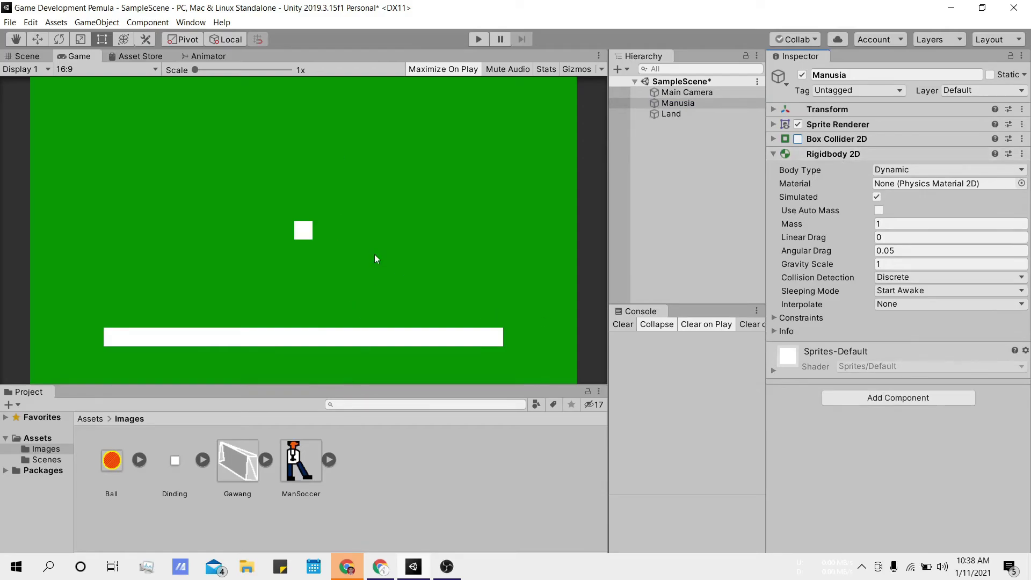
Play-test without Manusia's collider, re-enable it, then replay to watch it land
left_click(480, 43)
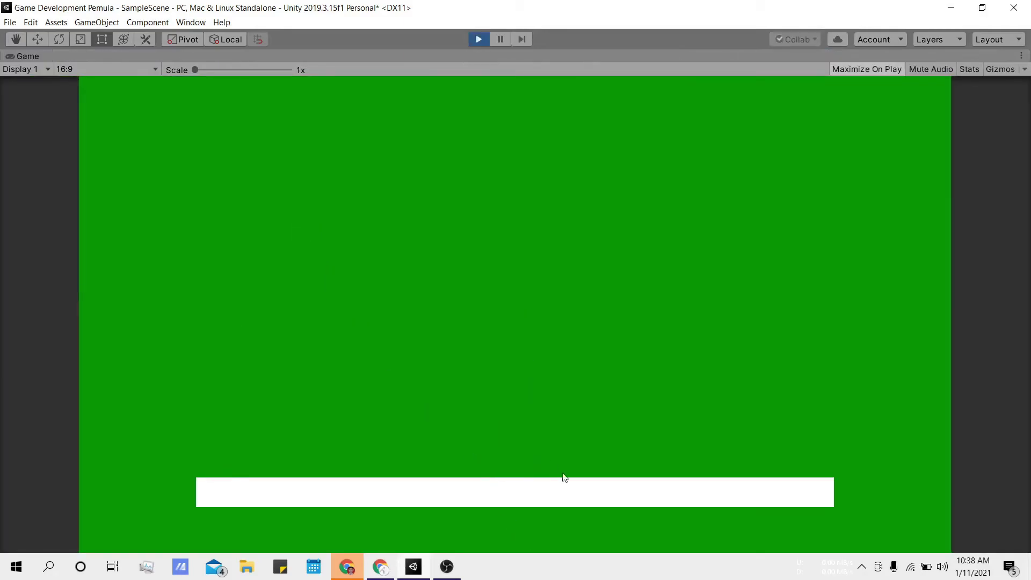
left_click(481, 42)
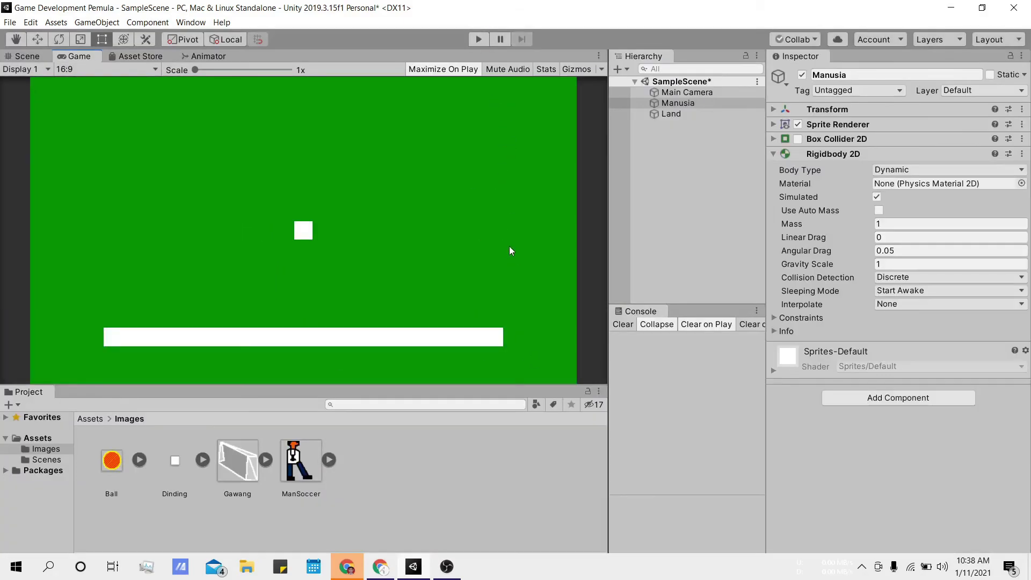
left_click(798, 140)
left_click(479, 40)
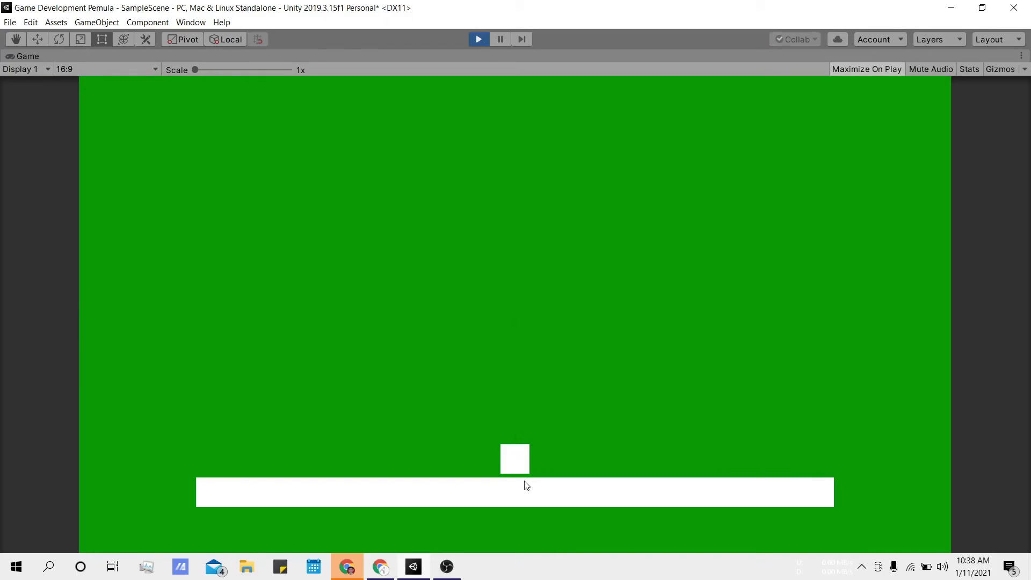
left_click(482, 42)
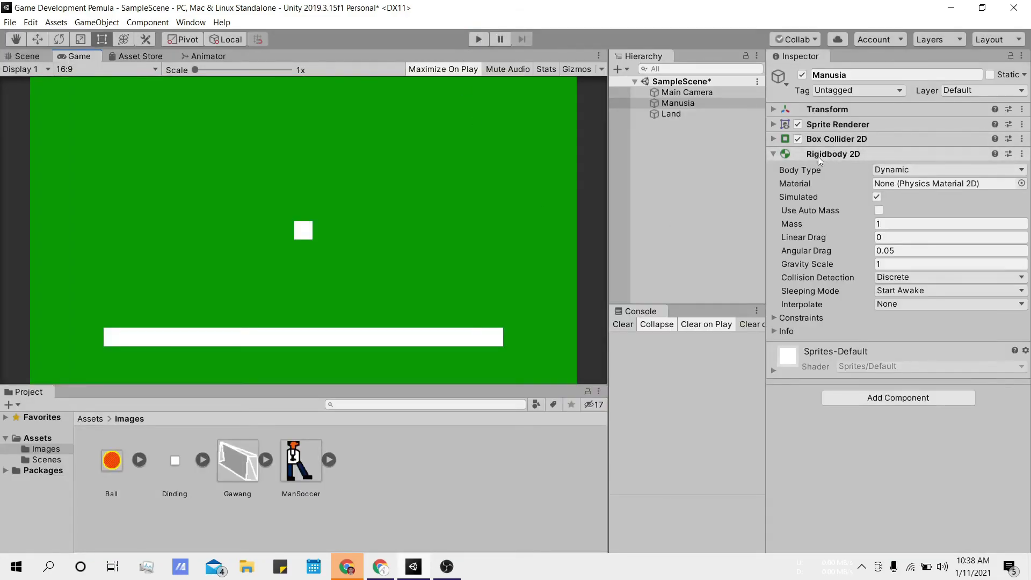
Collapse Manusia's Rigidbody 2D foldout in the Inspector, leaving only its header
left_click(772, 154)
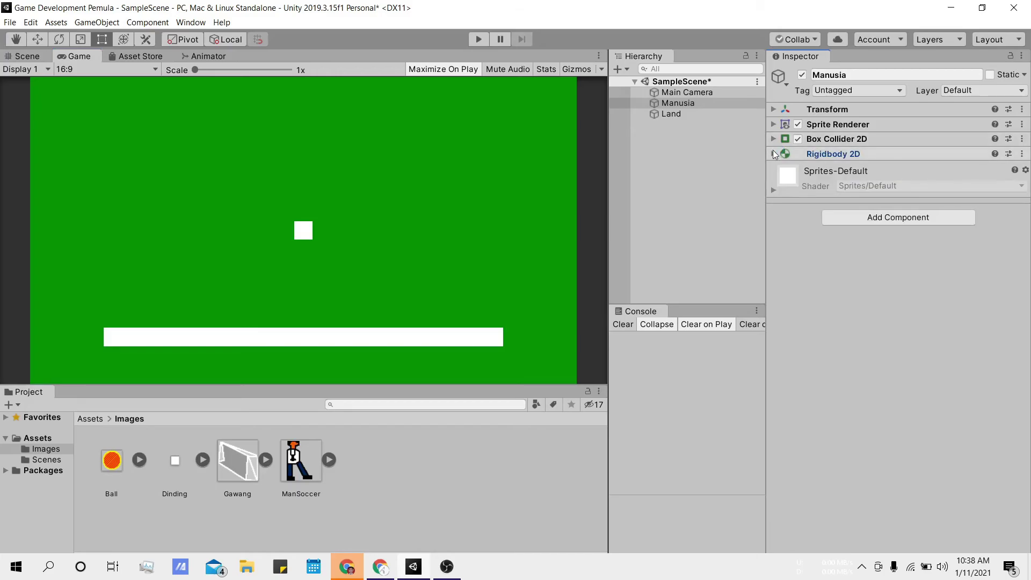
left_click(778, 154)
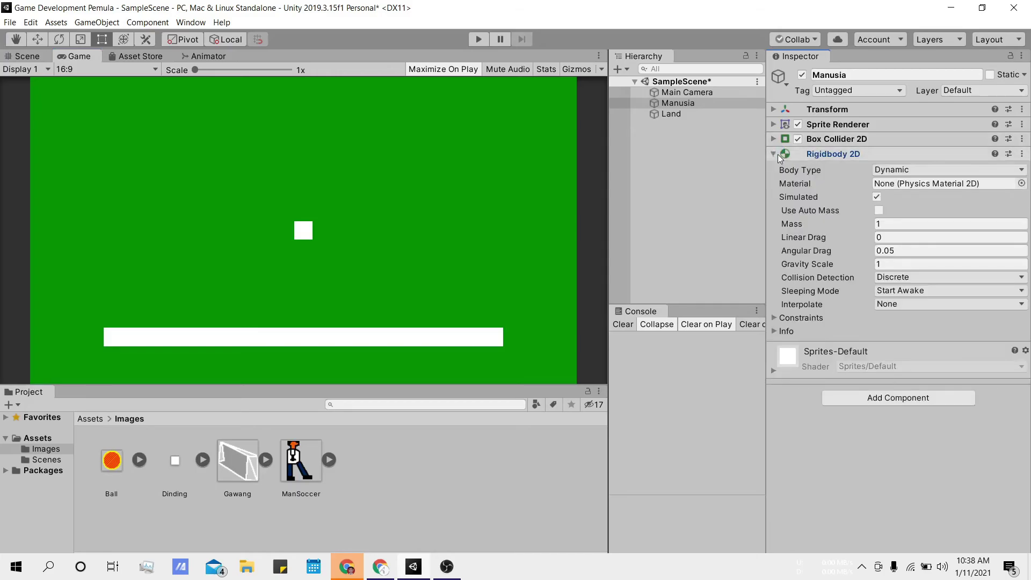
left_click(778, 153)
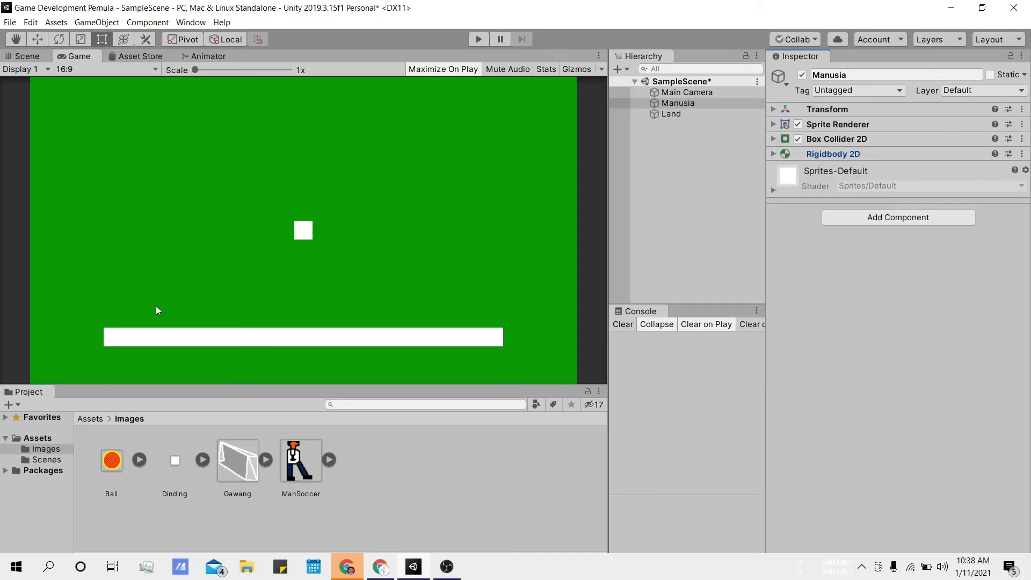